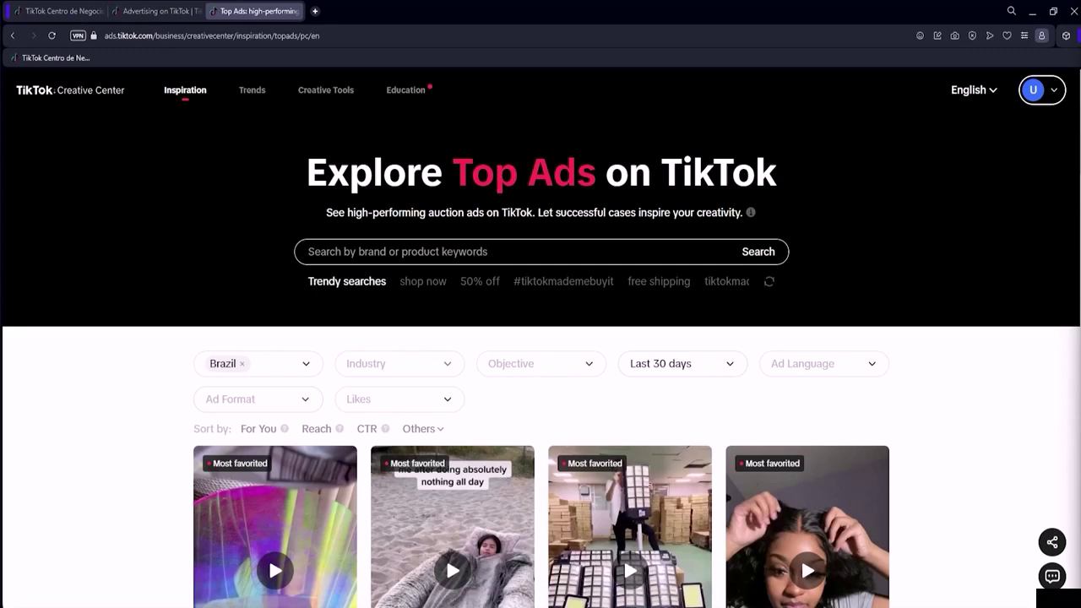
Open a new browser tab and start a web search for 'creative center tiktok ads'
{"action": "scroll", "coordinate": [445, 318], "scroll_direction": "down", "scroll_amount": 3}
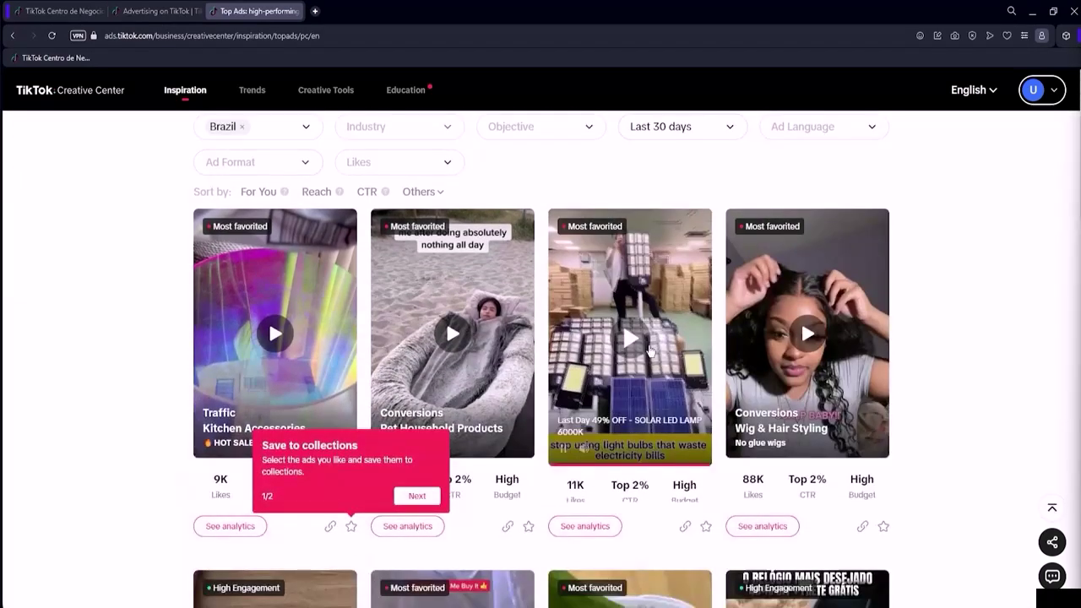
{"action": "scroll", "coordinate": [452, 209], "scroll_direction": "up", "scroll_amount": 1}
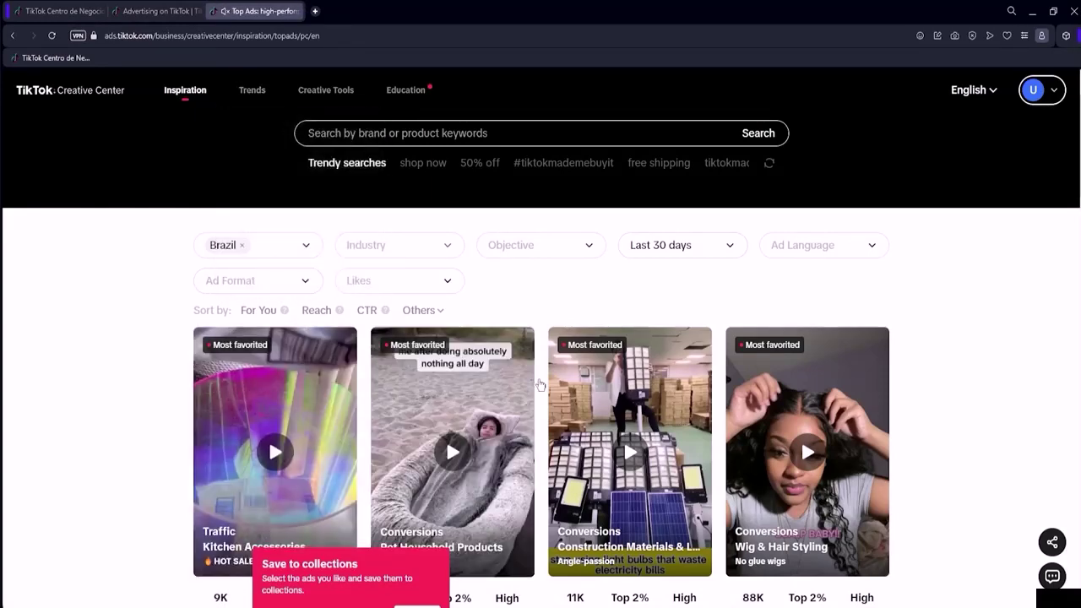
{"action": "scroll", "coordinate": [686, 347], "scroll_direction": "down", "scroll_amount": 1}
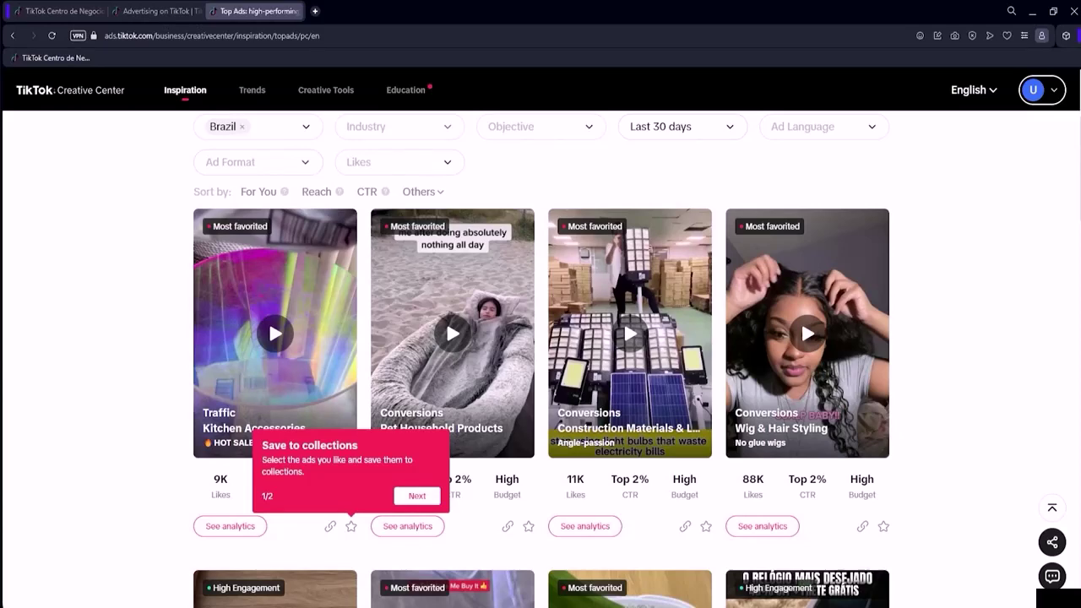
{"action": "scroll", "coordinate": [268, 318], "scroll_direction": "up", "scroll_amount": 2}
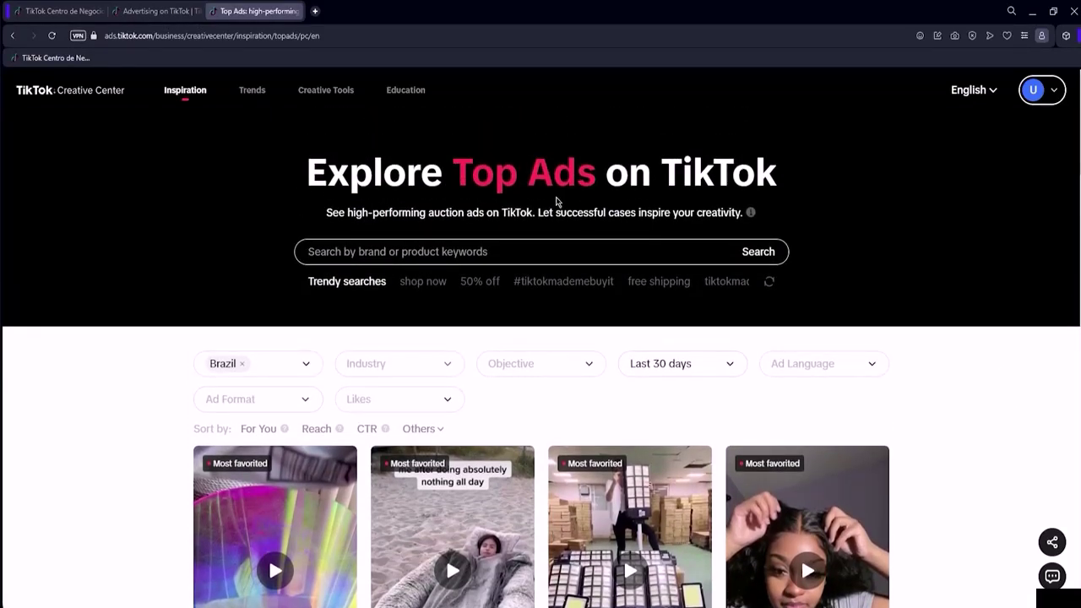
{"action": "left_click", "coordinate": [315, 11]}
{"action": "type", "text": "creative center tiktok ads"}
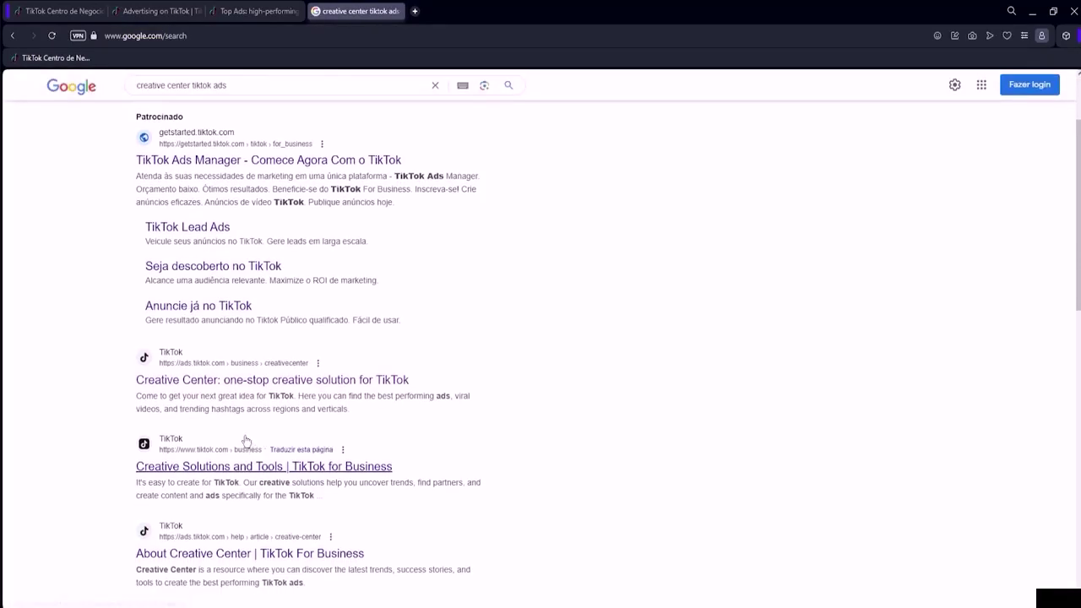
Open the Creative Center search result, then go to Inspiration > Top Ads Dashboard
{"action": "left_click", "coordinate": [231, 382]}
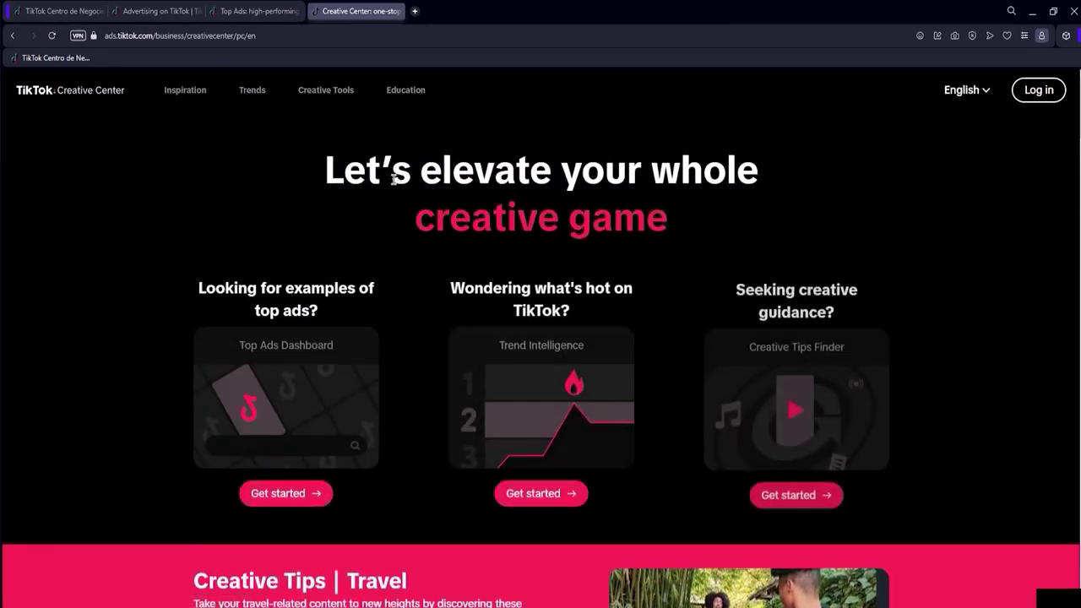
{"action": "mouse_move", "coordinate": [236, 92]}
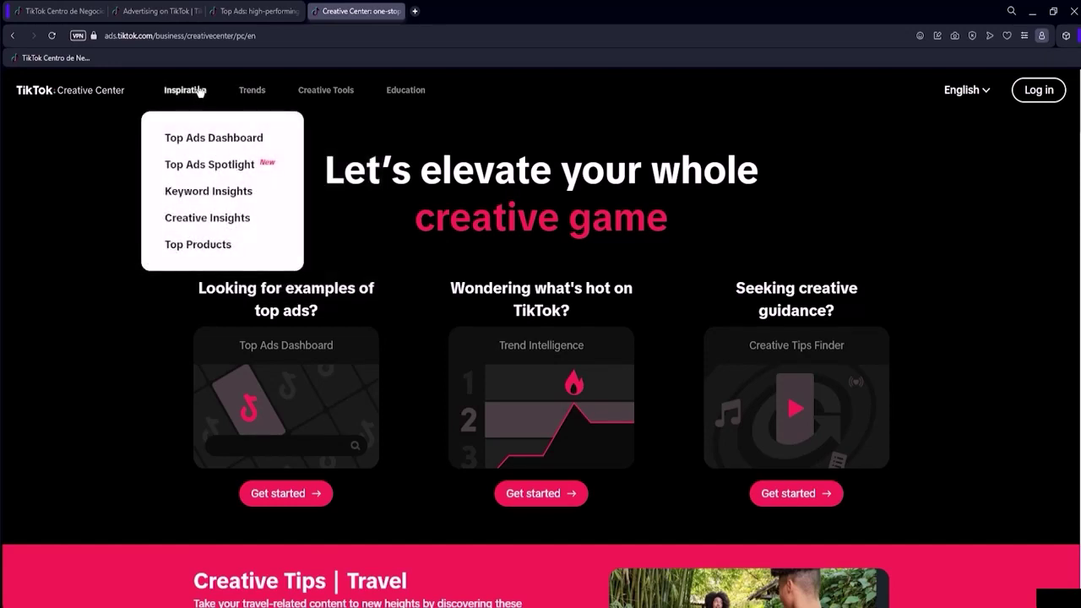
{"action": "mouse_move", "coordinate": [181, 99]}
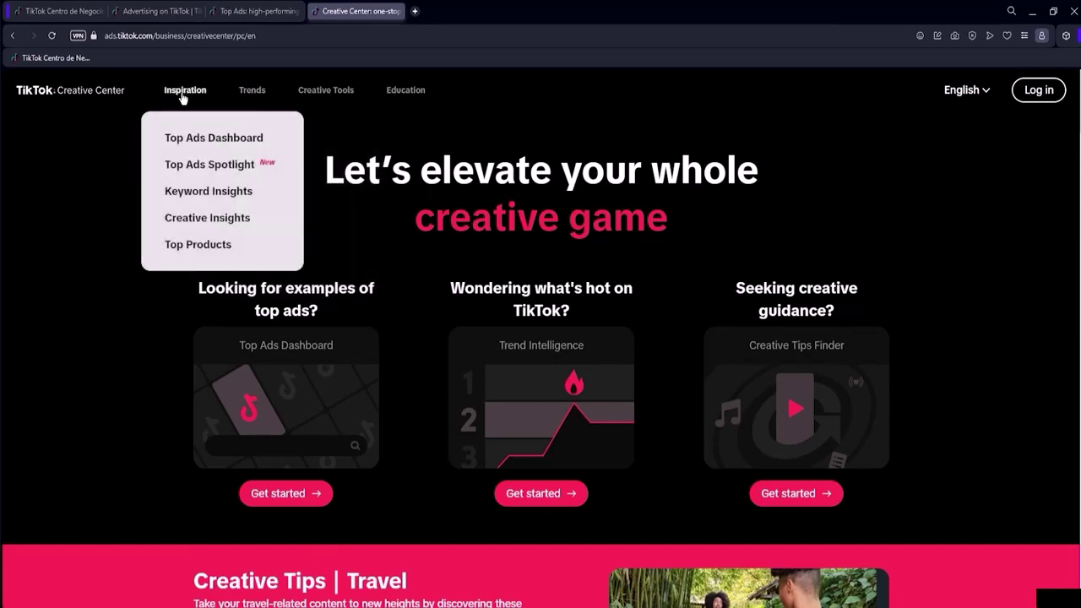
{"action": "left_click", "coordinate": [185, 143]}
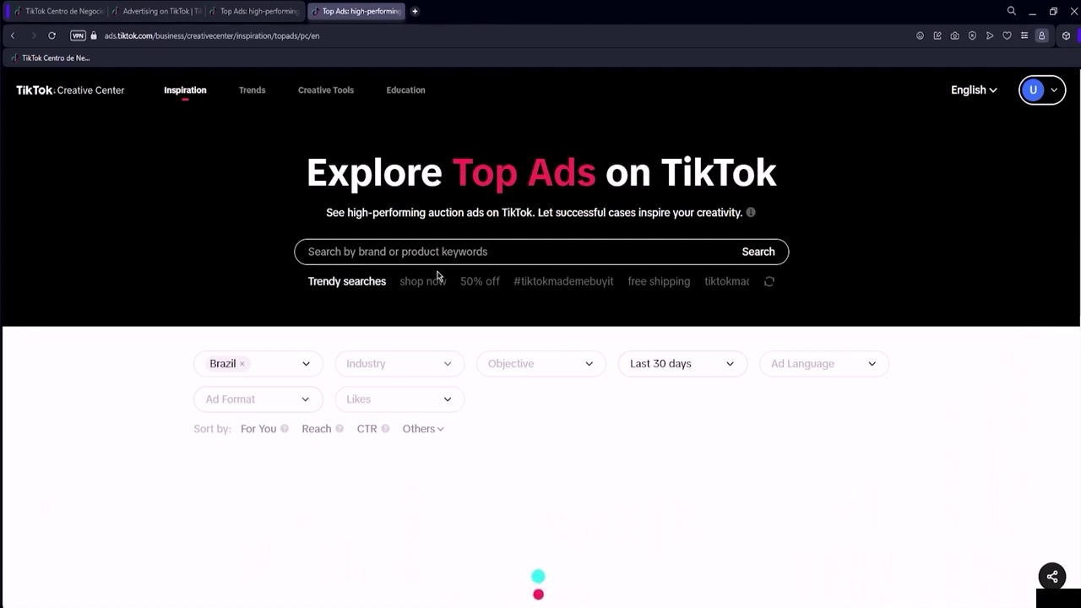
Scroll down and back up through the Top Ads results page
{"action": "scroll", "coordinate": [464, 284], "scroll_direction": "down", "scroll_amount": 3}
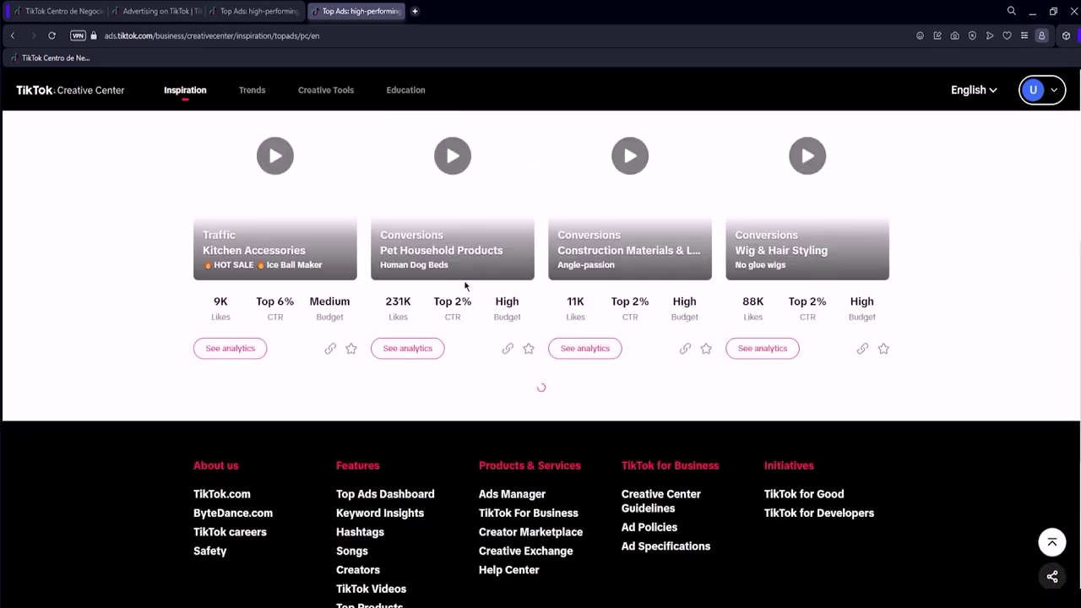
{"action": "scroll", "coordinate": [464, 295], "scroll_direction": "up", "scroll_amount": 5}
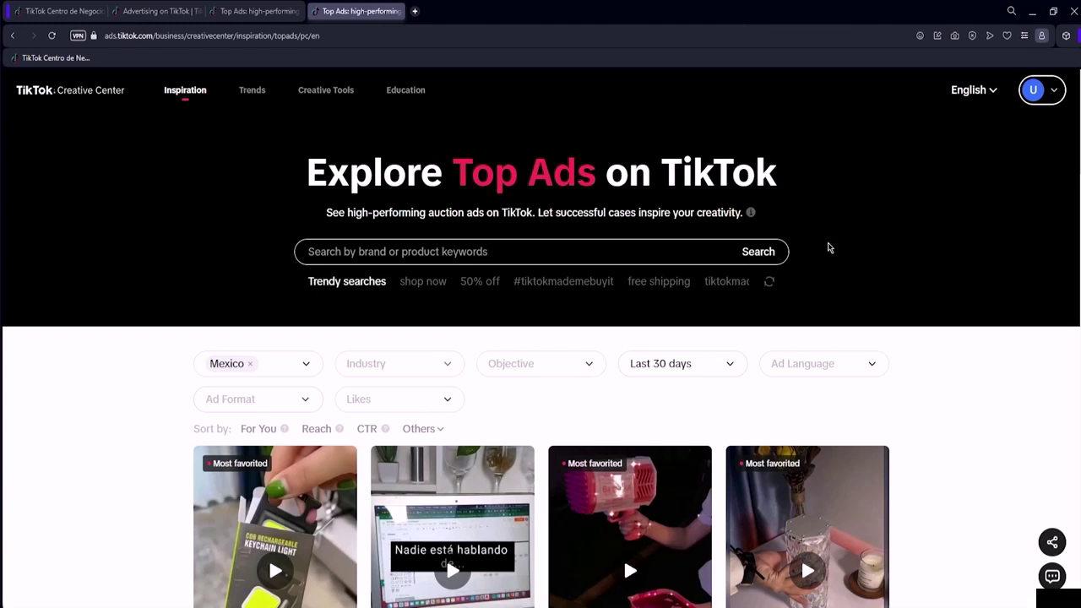
Skip past the Save to collections and Manage collections tips, then focus the keyword search box
{"action": "scroll", "coordinate": [537, 265], "scroll_direction": "down", "scroll_amount": 1}
{"action": "scroll", "coordinate": [537, 264], "scroll_direction": "down", "scroll_amount": 2}
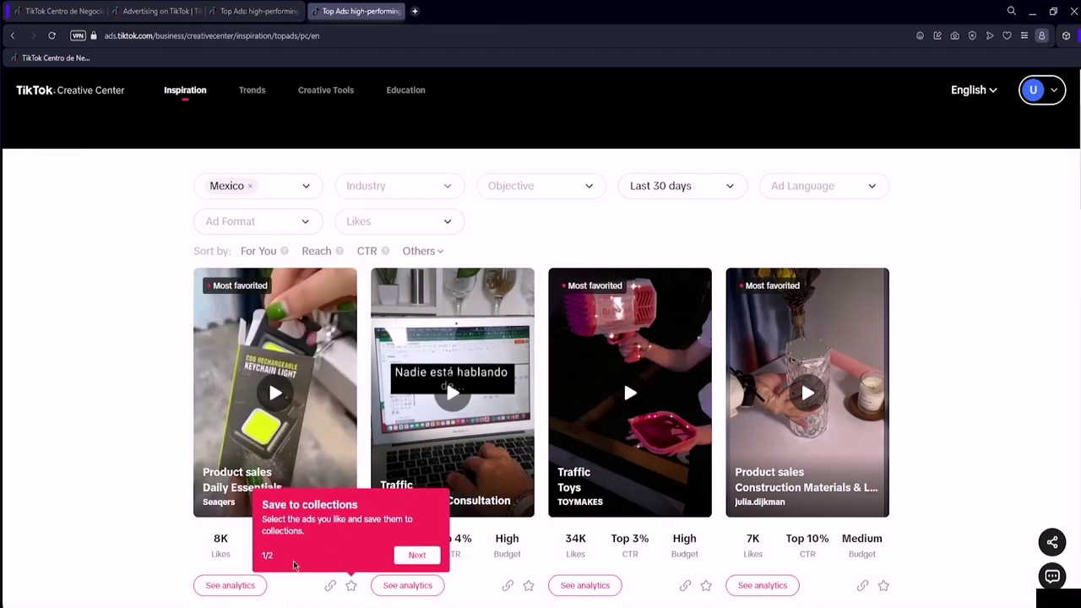
{"action": "left_click", "coordinate": [436, 560]}
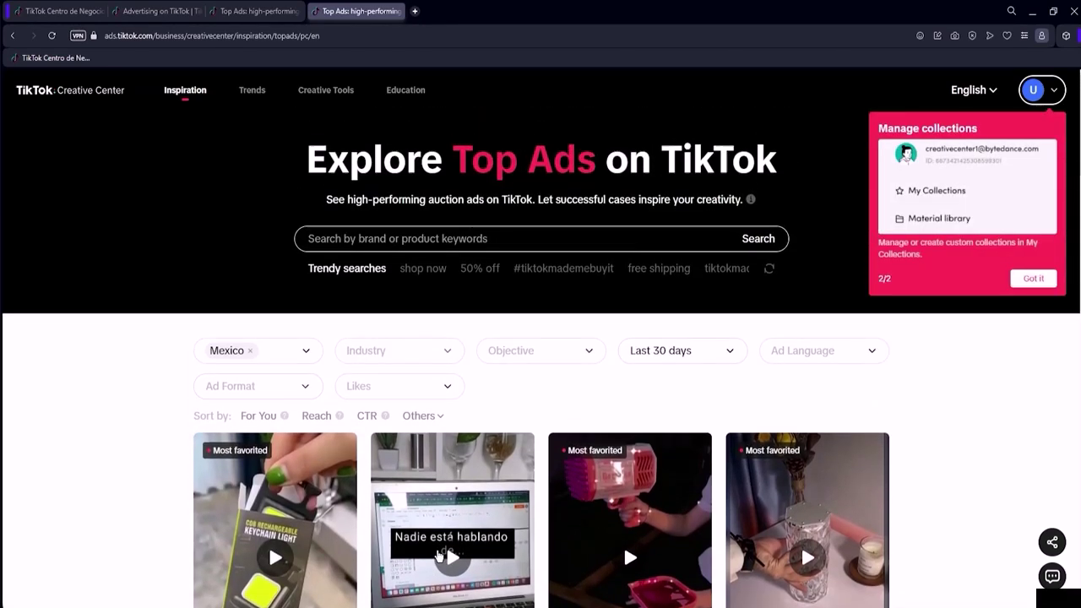
{"action": "left_click", "coordinate": [1020, 279]}
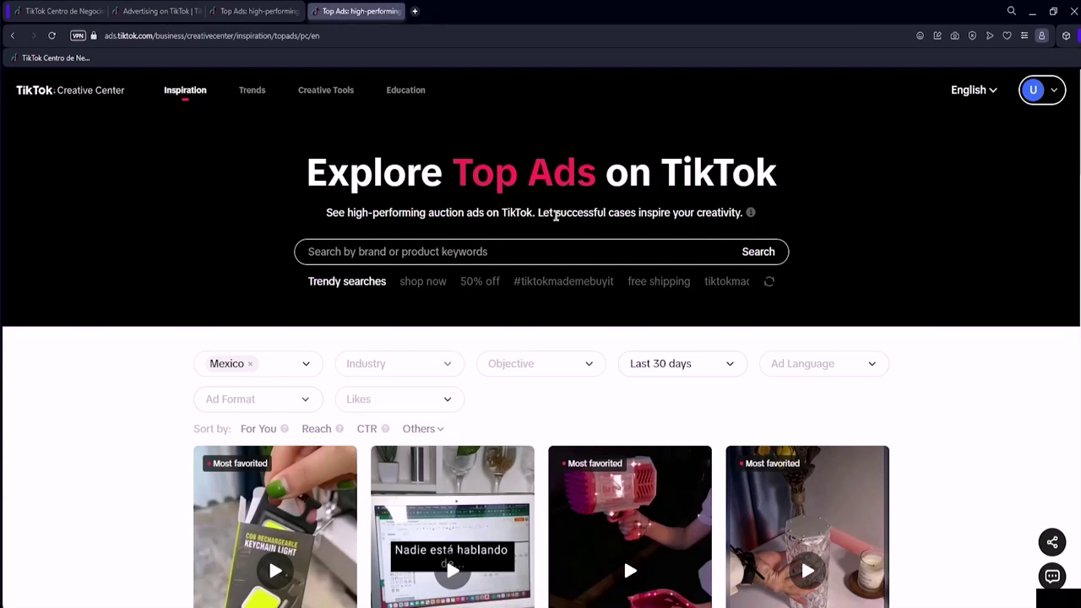
{"action": "left_click", "coordinate": [468, 248]}
{"action": "scroll", "coordinate": [273, 210], "scroll_direction": "down", "scroll_amount": 2}
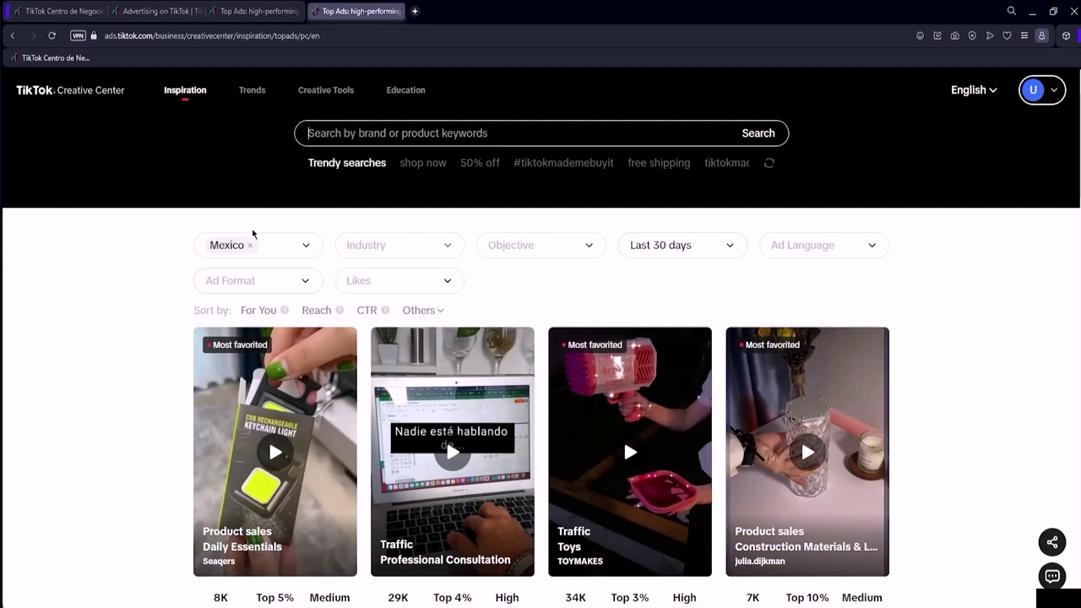
{"action": "scroll", "coordinate": [412, 247], "scroll_direction": "up", "scroll_amount": 2}
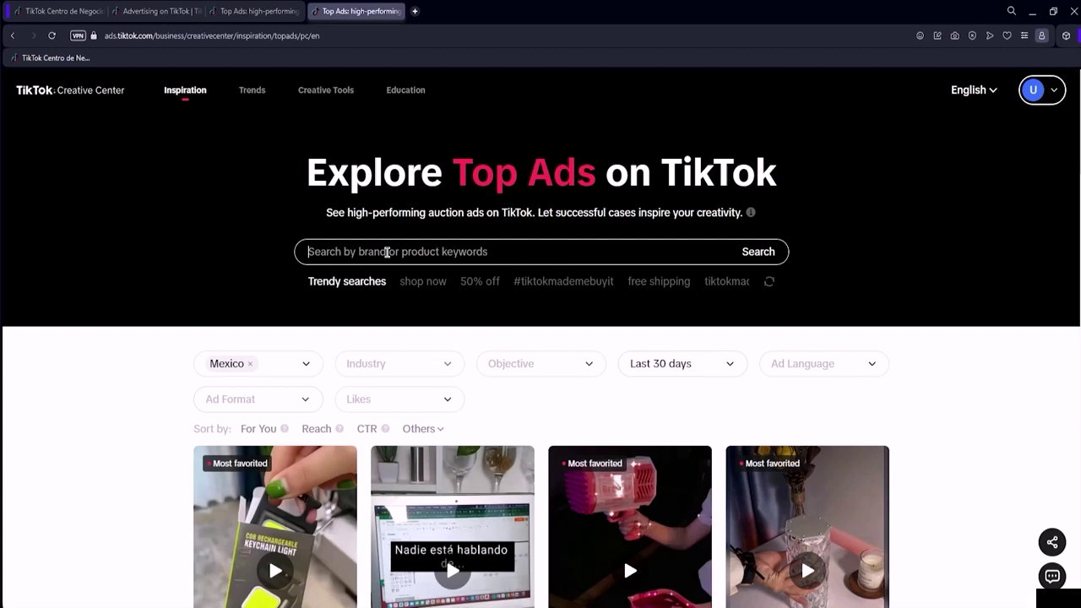
{"action": "scroll", "coordinate": [386, 254], "scroll_direction": "down", "scroll_amount": 2}
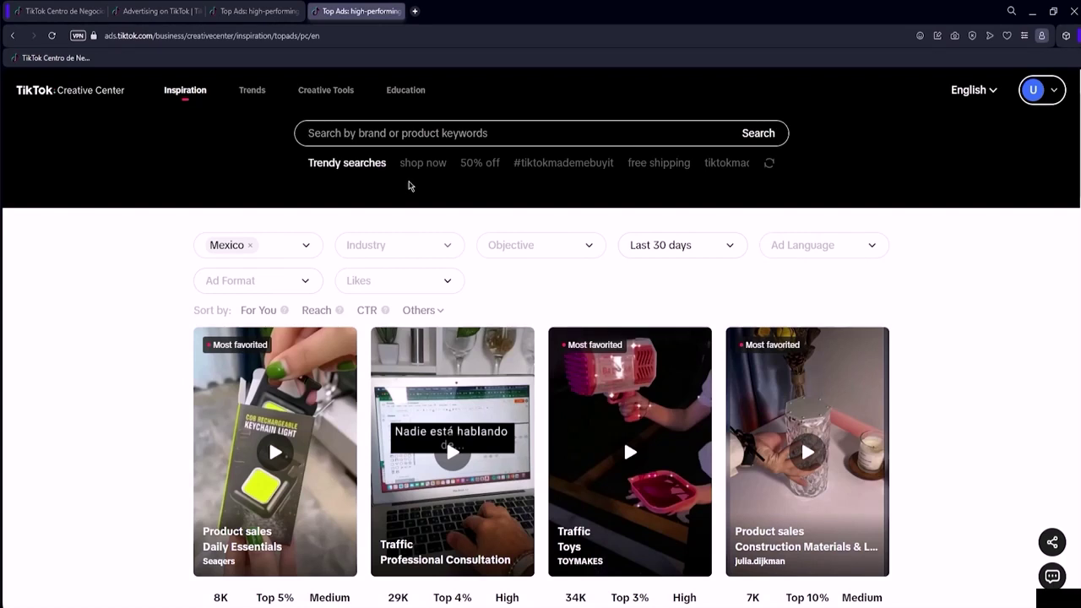
Check the Region list and apply the Conversions objective filter
{"action": "left_click", "coordinate": [287, 245]}
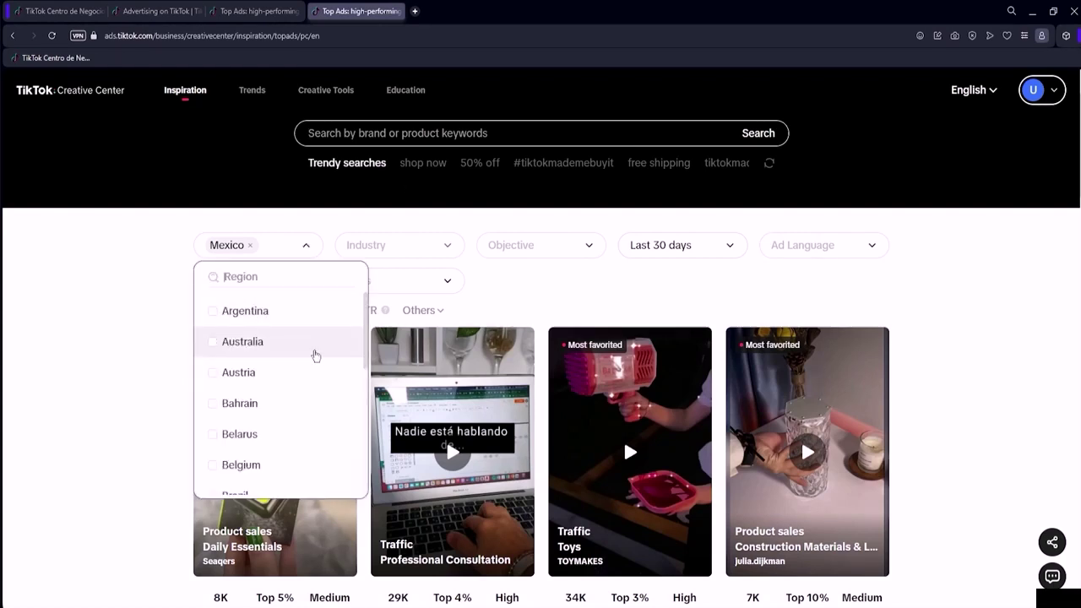
{"action": "scroll", "coordinate": [293, 340], "scroll_direction": "down", "scroll_amount": 1}
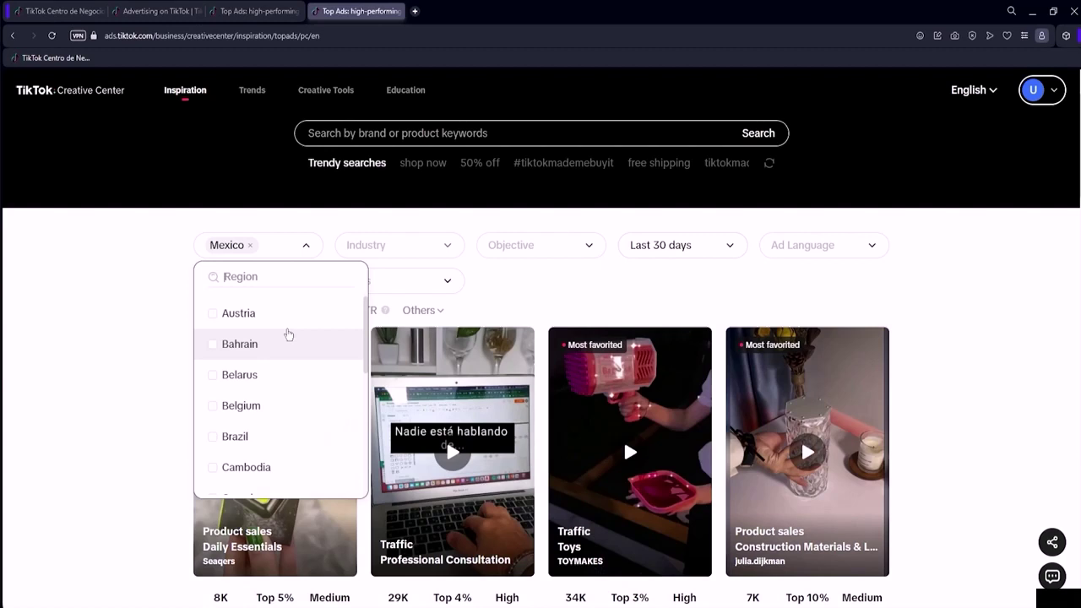
{"action": "scroll", "coordinate": [291, 337], "scroll_direction": "down", "scroll_amount": 3}
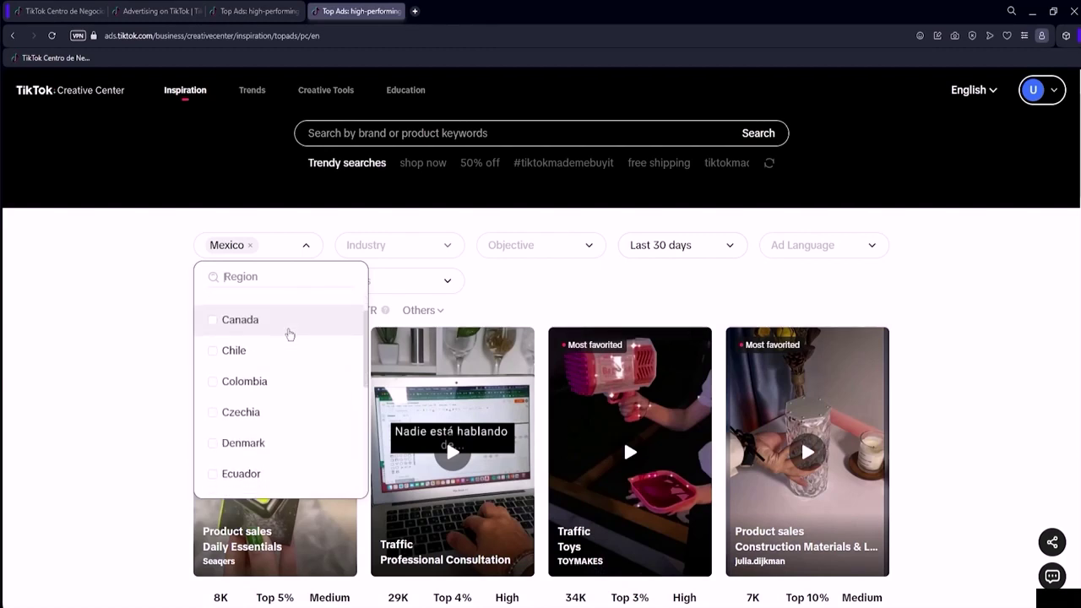
{"action": "scroll", "coordinate": [289, 334], "scroll_direction": "down", "scroll_amount": 3}
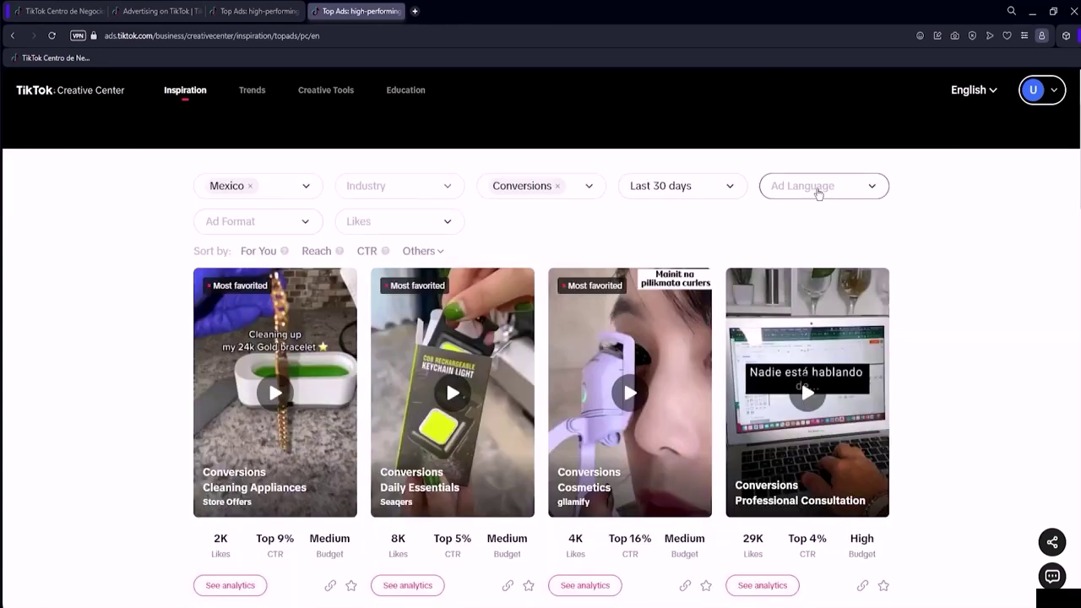
Browse the Ad Language options, then close the list without changing it
{"action": "left_click", "coordinate": [820, 187]}
{"action": "scroll", "coordinate": [844, 329], "scroll_direction": "down", "scroll_amount": 4}
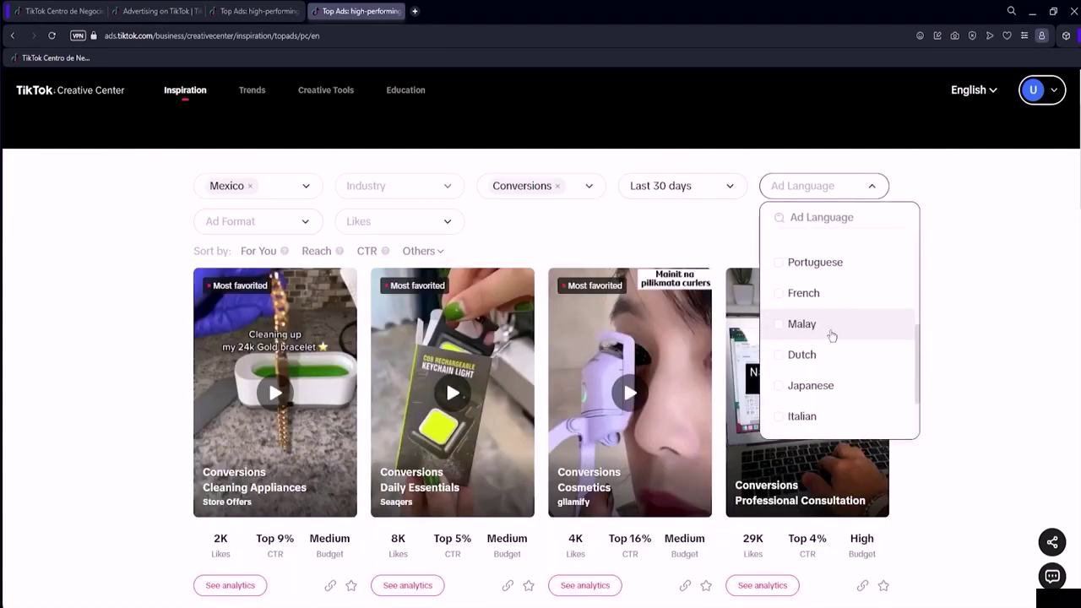
{"action": "scroll", "coordinate": [829, 334], "scroll_direction": "up", "scroll_amount": 1}
{"action": "scroll", "coordinate": [827, 329], "scroll_direction": "down", "scroll_amount": 1}
{"action": "scroll", "coordinate": [829, 320], "scroll_direction": "down", "scroll_amount": 1}
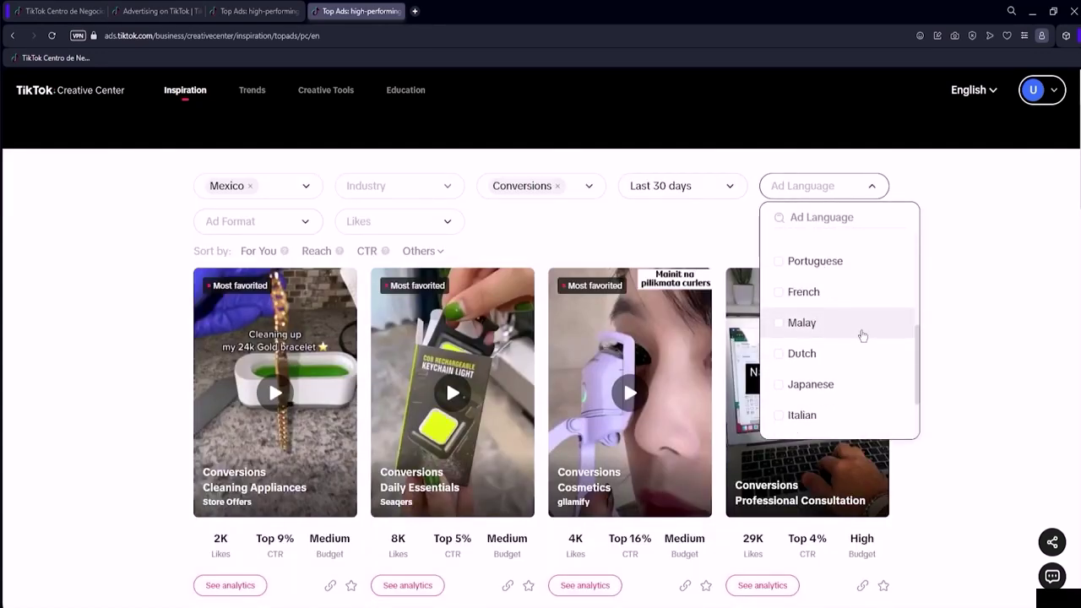
{"action": "scroll", "coordinate": [823, 365], "scroll_direction": "down", "scroll_amount": 3}
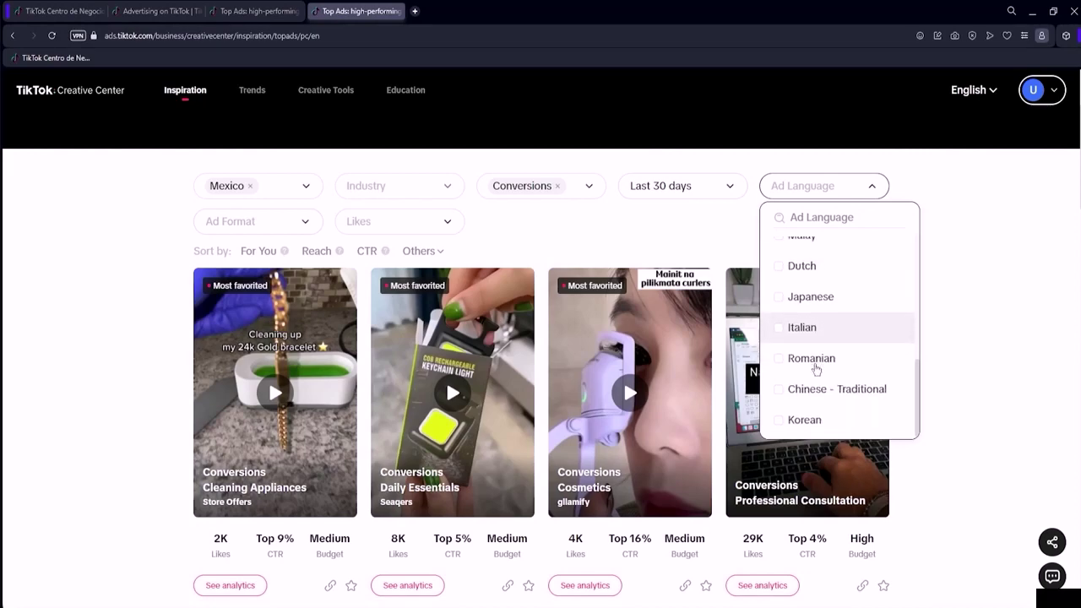
{"action": "scroll", "coordinate": [816, 370], "scroll_direction": "up", "scroll_amount": 8}
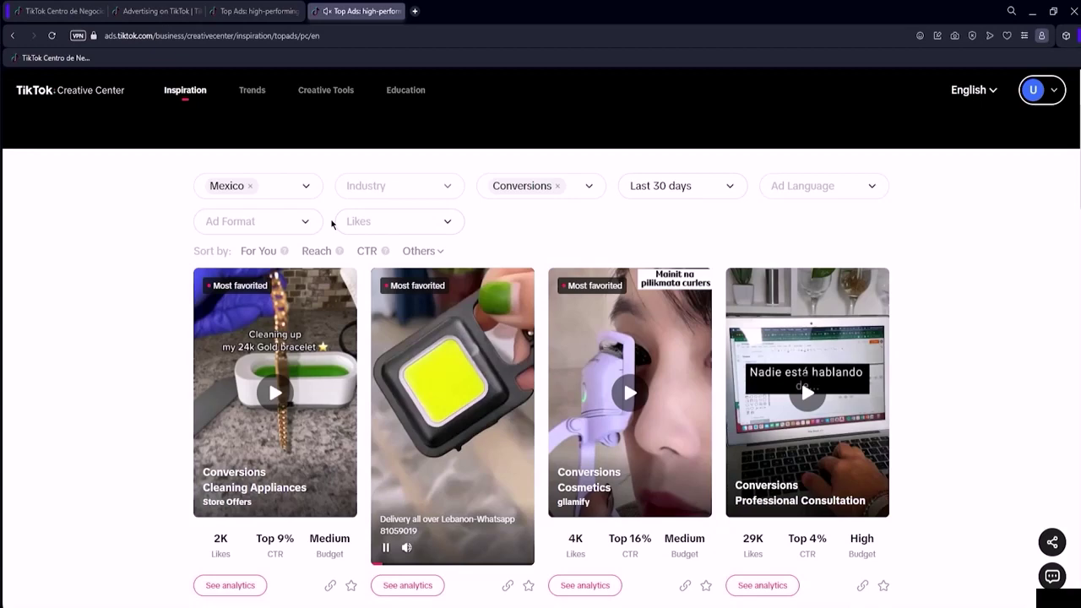
Show the Ad Format dropdown with its Spark ads and Non-Spark ads options
{"action": "left_click", "coordinate": [253, 222]}
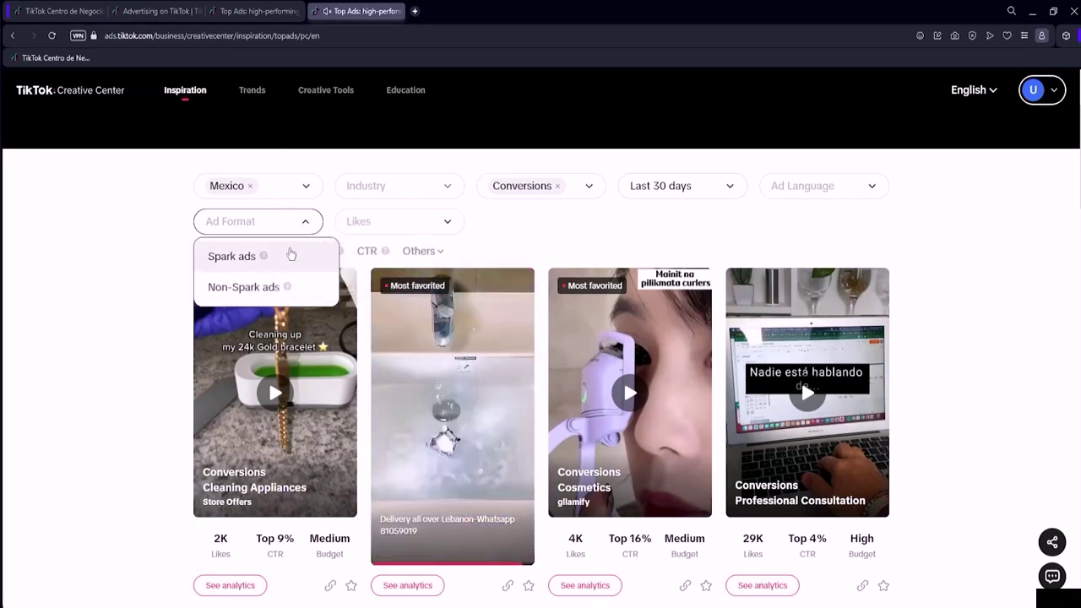
{"action": "mouse_move", "coordinate": [341, 254]}
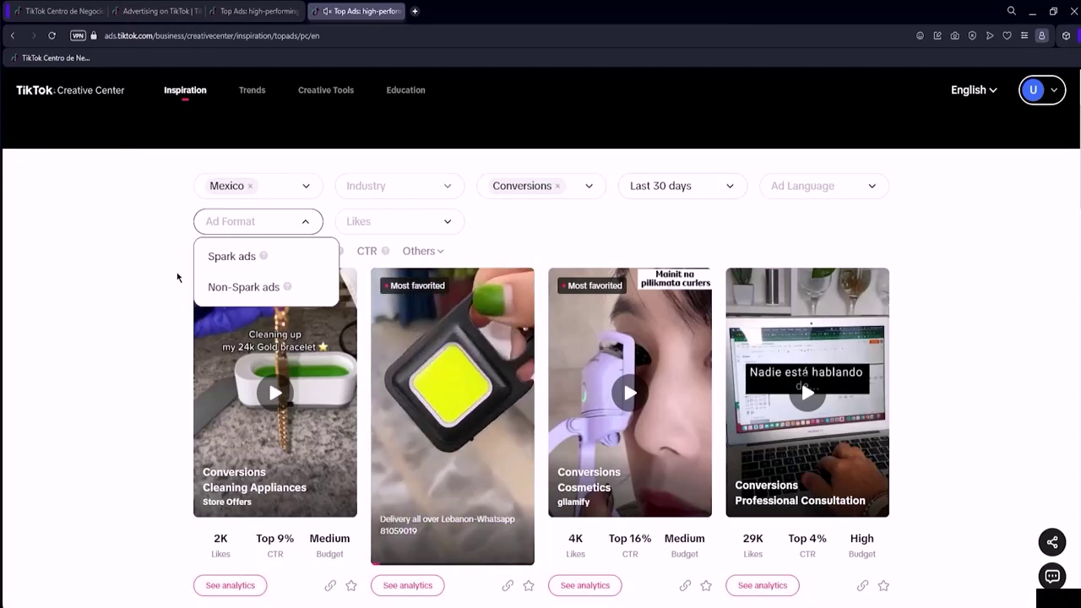
Filter the ads to Spark ads with likes in the Top 1~20% range
{"action": "left_click", "coordinate": [231, 256]}
{"action": "left_click", "coordinate": [397, 221]}
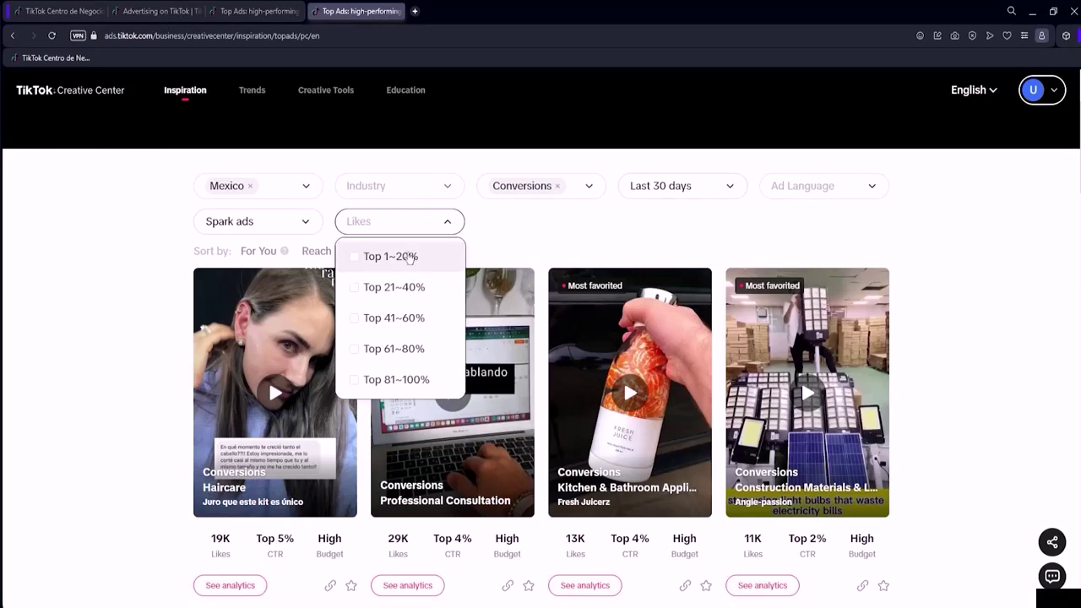
{"action": "left_click", "coordinate": [406, 257]}
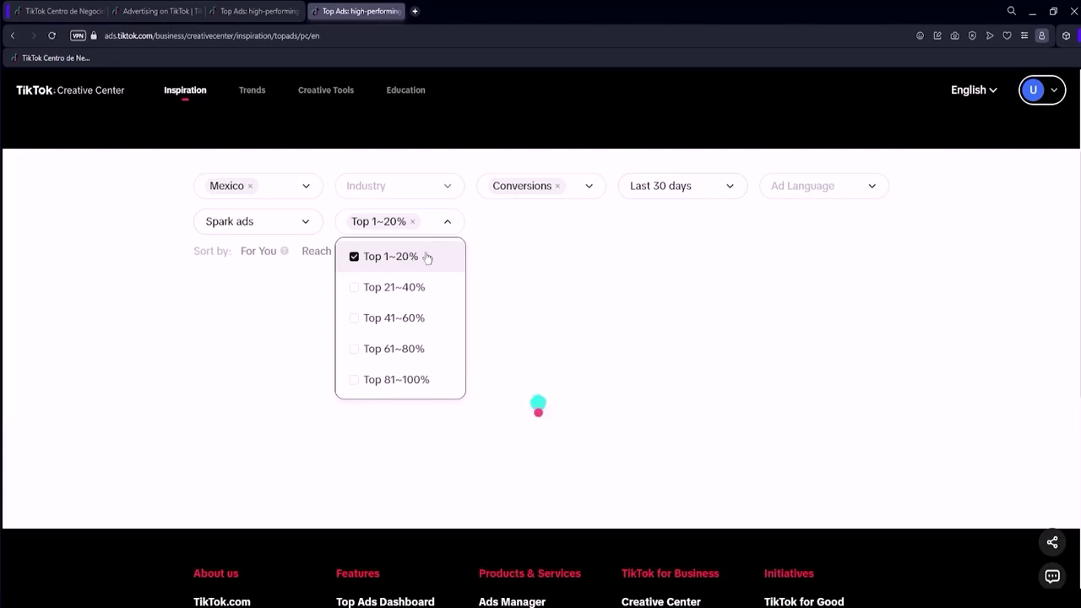
{"action": "left_click", "coordinate": [603, 230]}
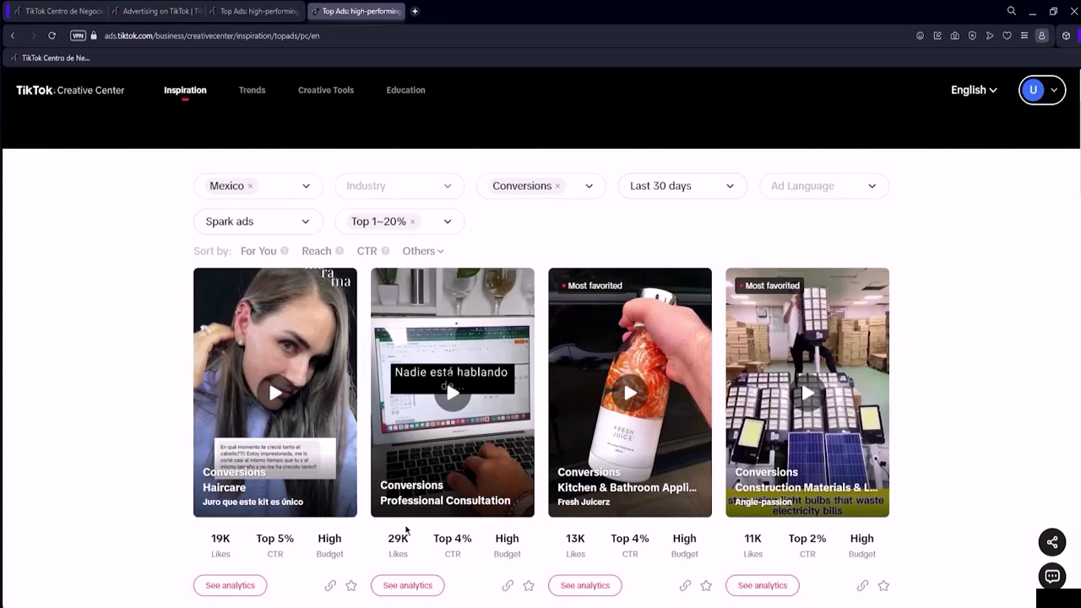
Search the Top Ads for 'dropshipping' and scroll through the 3 results
{"action": "mouse_move", "coordinate": [406, 517]}
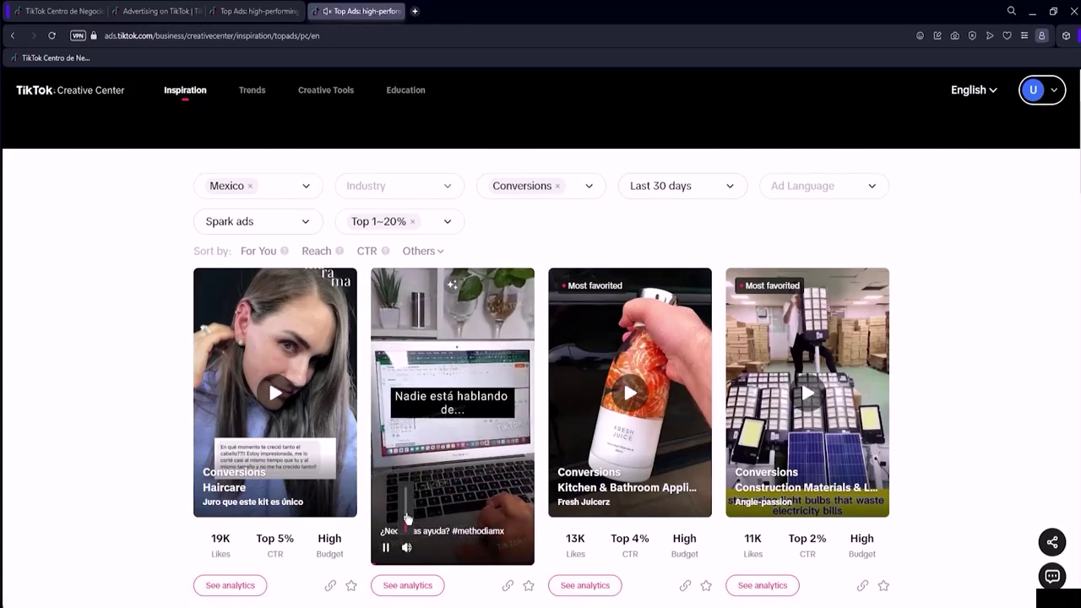
{"action": "scroll", "coordinate": [423, 498], "scroll_direction": "down", "scroll_amount": 2}
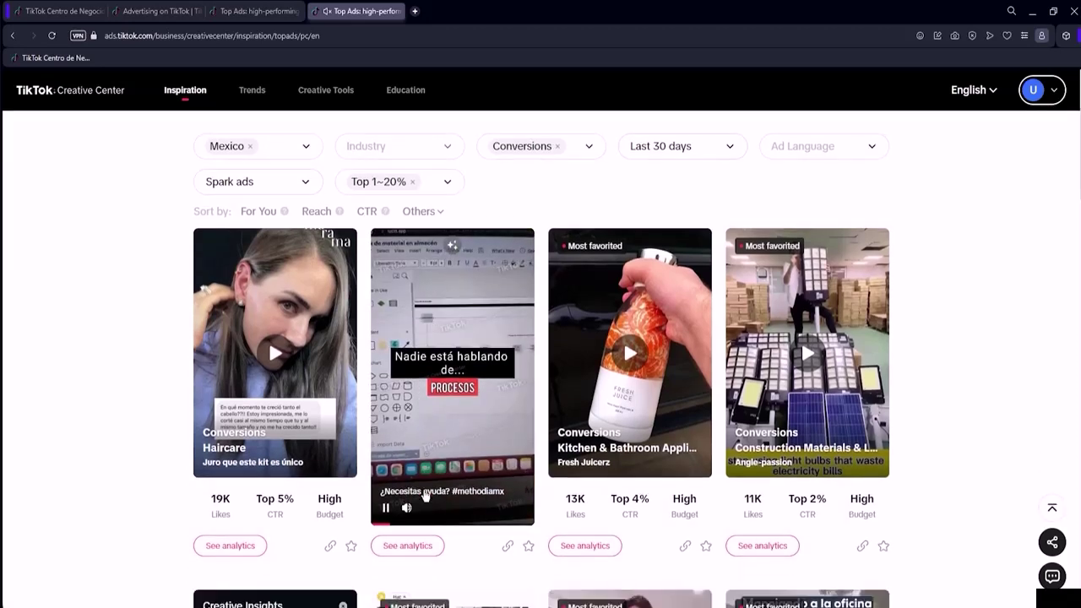
{"action": "scroll", "coordinate": [473, 355], "scroll_direction": "up", "scroll_amount": 4}
{"action": "left_click", "coordinate": [502, 236]}
{"action": "type", "text": "dropshipping"}
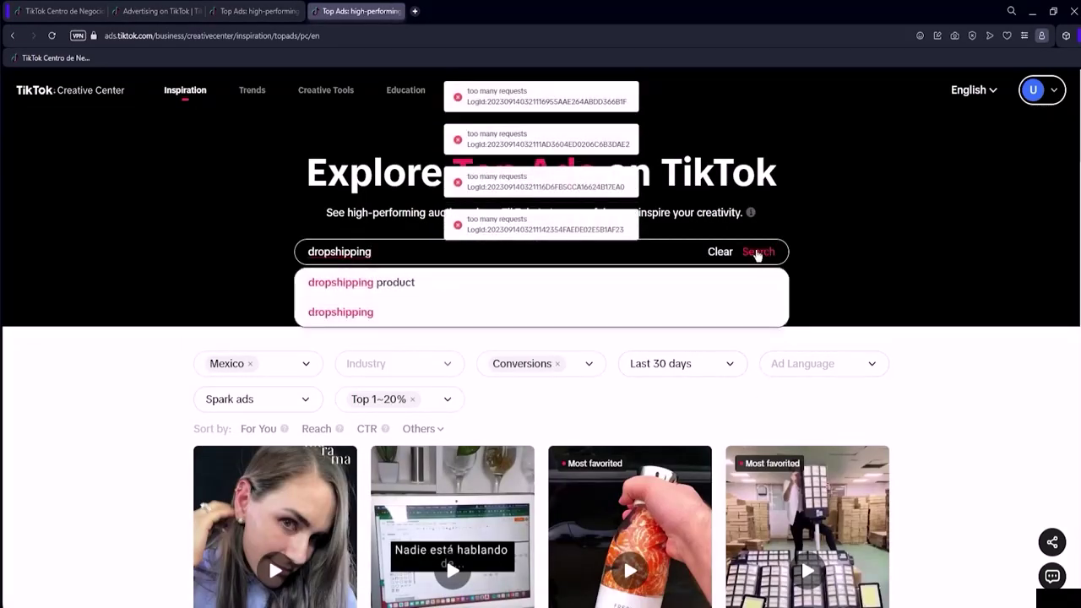
{"action": "left_click", "coordinate": [758, 253]}
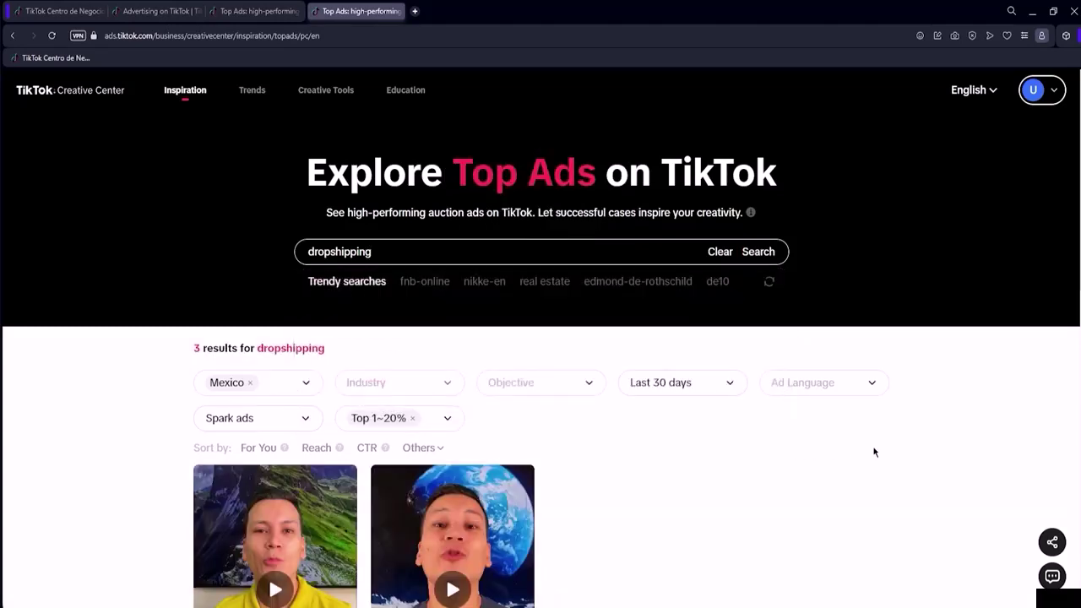
{"action": "scroll", "coordinate": [764, 454], "scroll_direction": "down", "scroll_amount": 4}
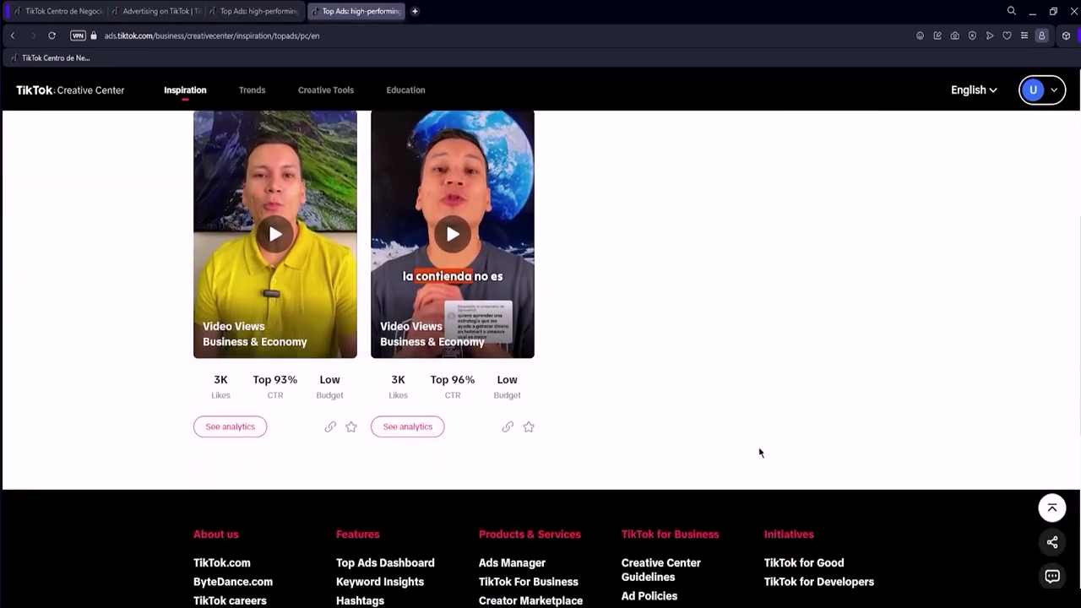
{"action": "scroll", "coordinate": [608, 338], "scroll_direction": "up", "scroll_amount": 2}
{"action": "scroll", "coordinate": [633, 366], "scroll_direction": "down", "scroll_amount": 1}
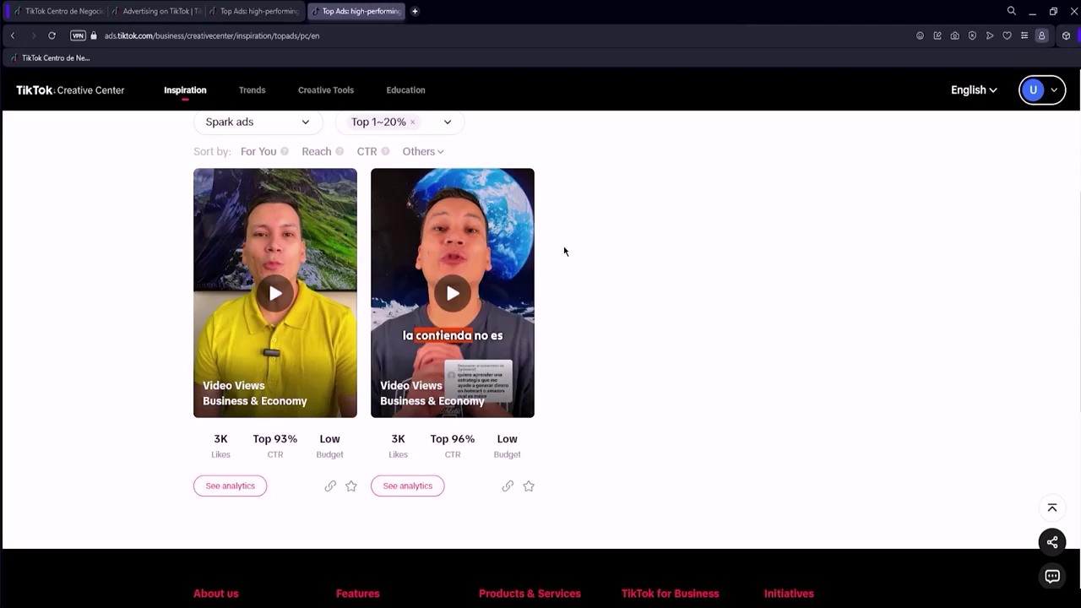
{"action": "scroll", "coordinate": [625, 321], "scroll_direction": "up", "scroll_amount": 1}
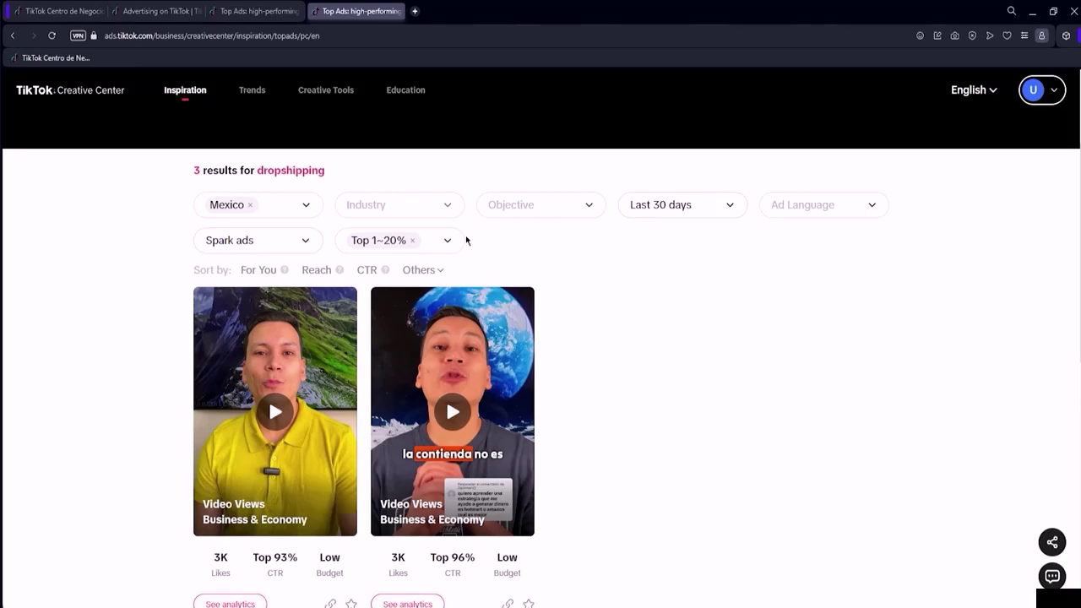
Remove the Top 1~20% likes filter from the dropshipping results
{"action": "left_click", "coordinate": [412, 241]}
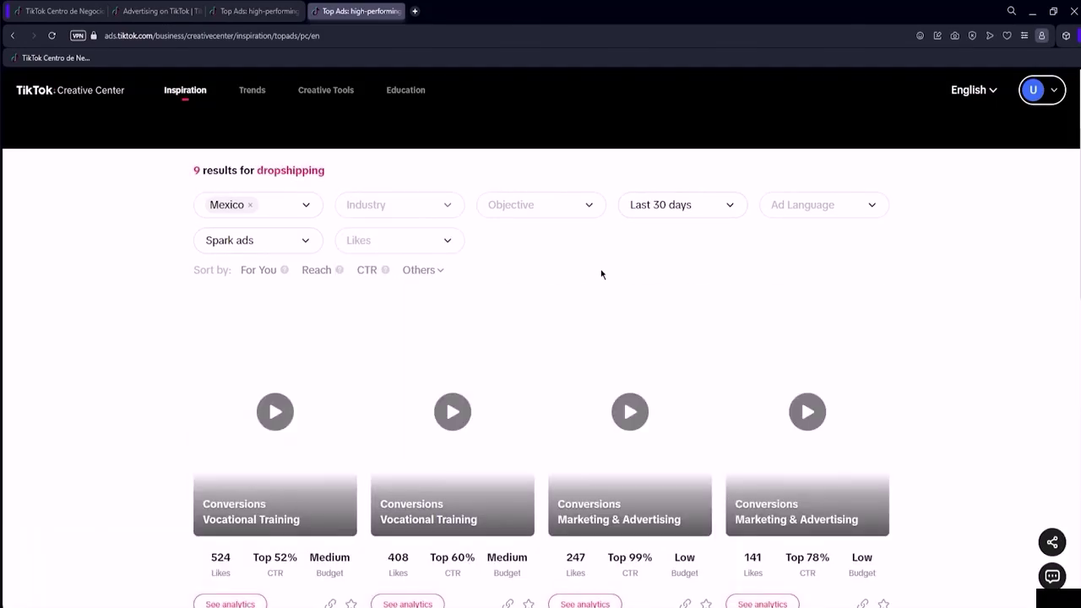
{"action": "scroll", "coordinate": [532, 338], "scroll_direction": "down", "scroll_amount": 4}
{"action": "scroll", "coordinate": [606, 427], "scroll_direction": "down", "scroll_amount": 3}
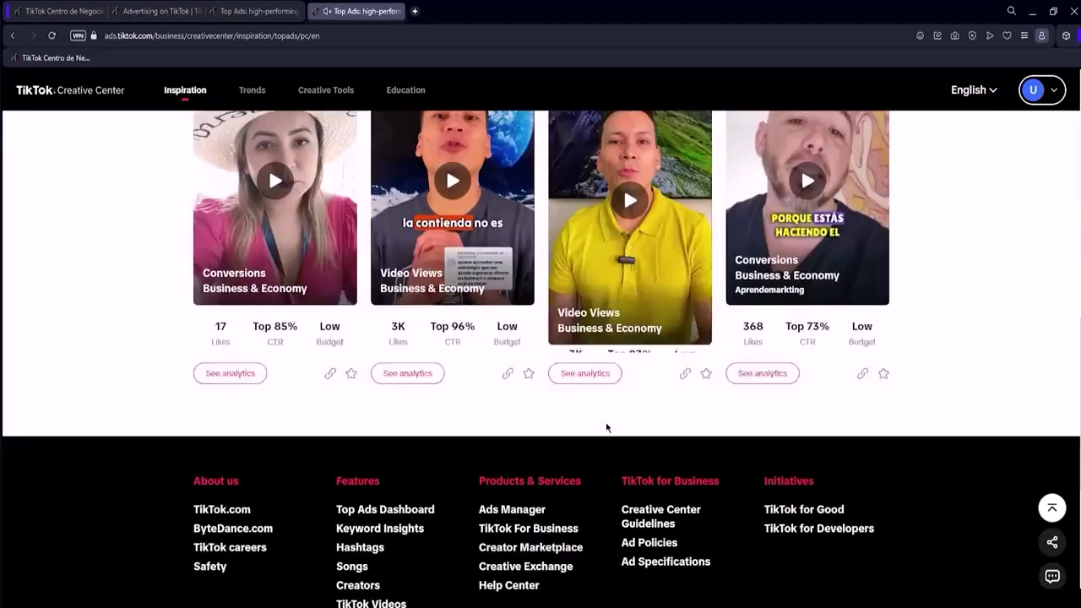
{"action": "scroll", "coordinate": [939, 428], "scroll_direction": "up", "scroll_amount": 5}
{"action": "scroll", "coordinate": [724, 352], "scroll_direction": "up", "scroll_amount": 1}
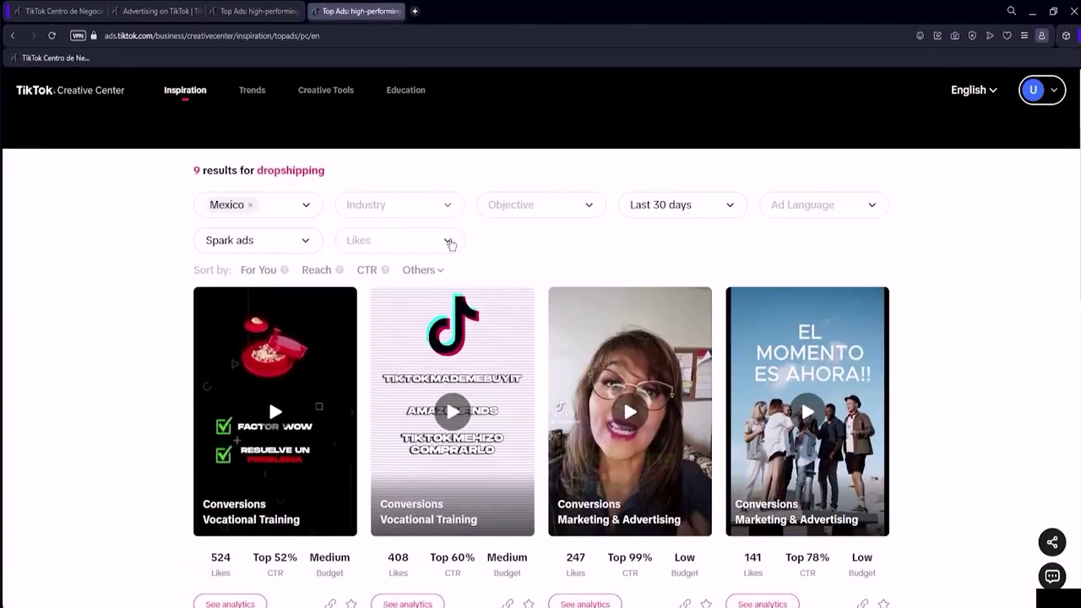
Widen the date range to the Last 180 days
{"action": "left_click", "coordinate": [700, 218]}
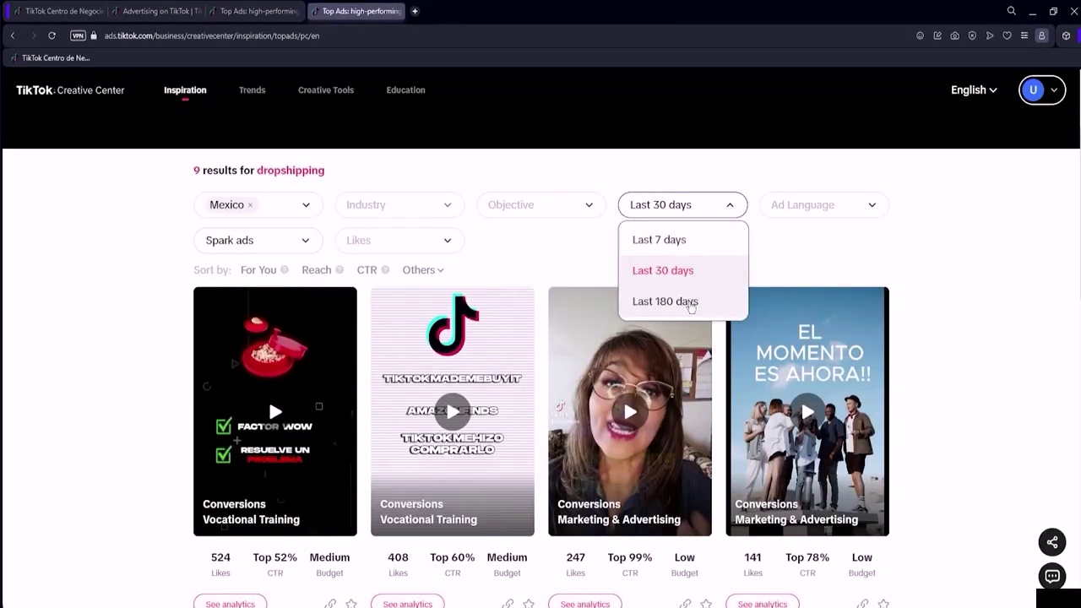
{"action": "left_click", "coordinate": [686, 302]}
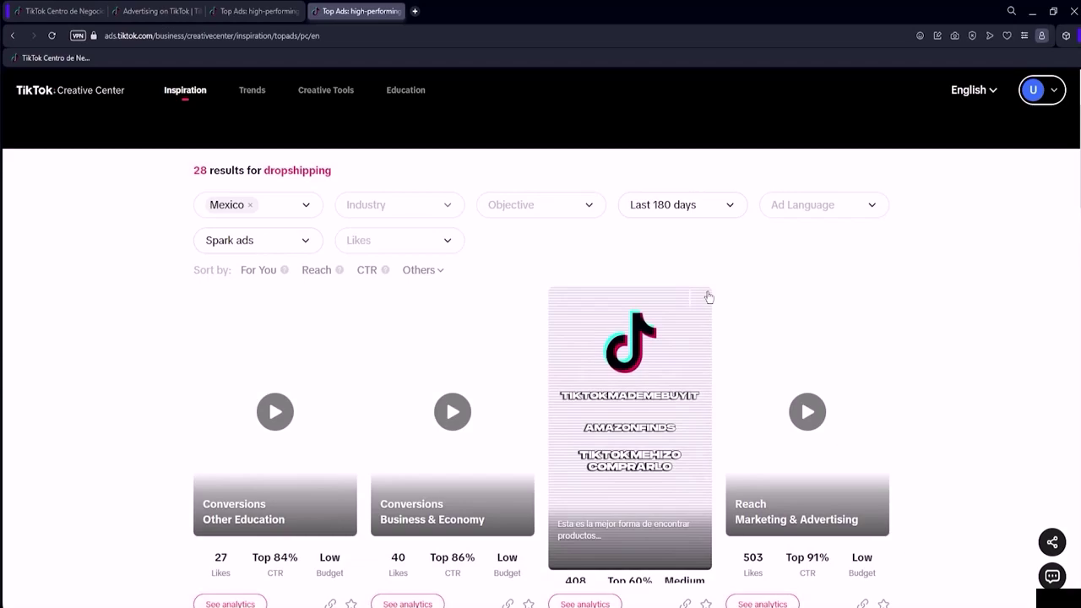
{"action": "scroll", "coordinate": [712, 296], "scroll_direction": "down", "scroll_amount": 10}
{"action": "scroll", "coordinate": [793, 324], "scroll_direction": "down", "scroll_amount": 3}
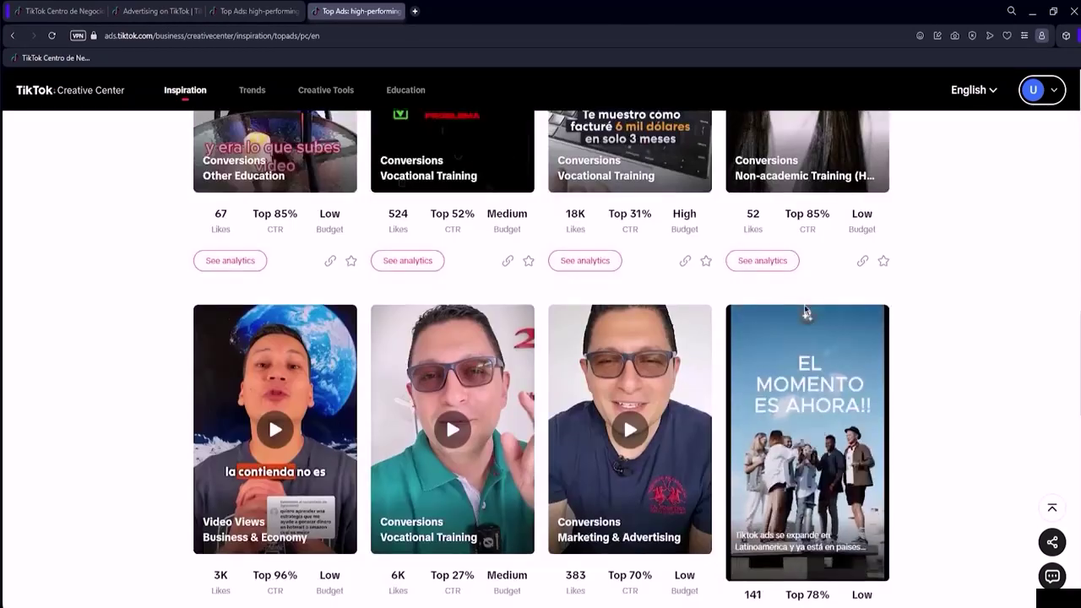
{"action": "scroll", "coordinate": [802, 295], "scroll_direction": "up", "scroll_amount": 15}
Switch the ad format to Non-Spark ads and browse the 40 results
{"action": "left_click", "coordinate": [273, 427]}
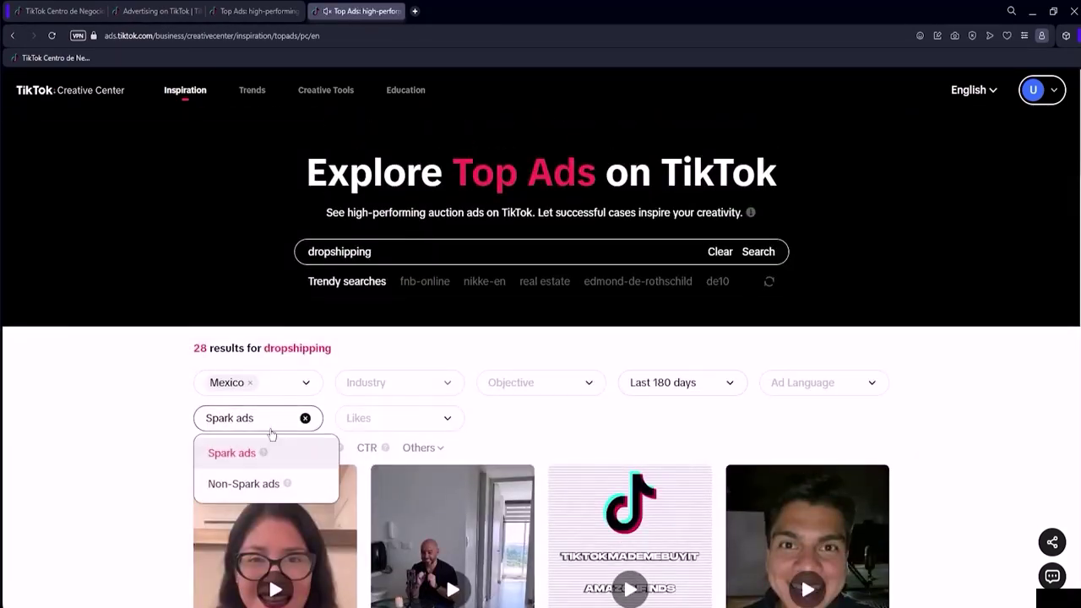
{"action": "left_click", "coordinate": [270, 482]}
{"action": "scroll", "coordinate": [320, 414], "scroll_direction": "down", "scroll_amount": 3}
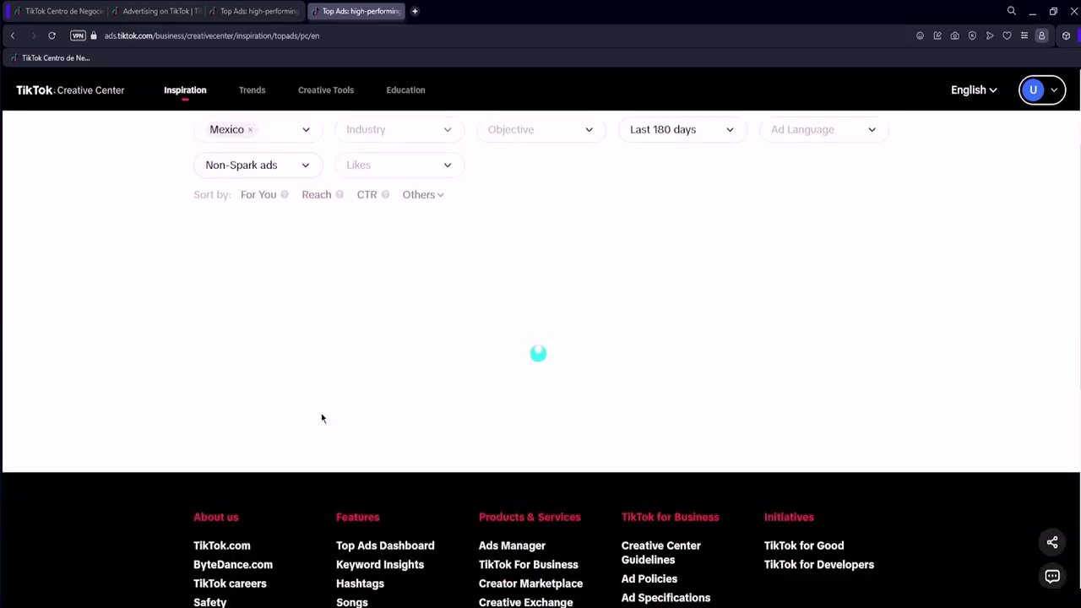
{"action": "scroll", "coordinate": [828, 304], "scroll_direction": "down", "scroll_amount": 4}
{"action": "scroll", "coordinate": [828, 304], "scroll_direction": "down", "scroll_amount": 8}
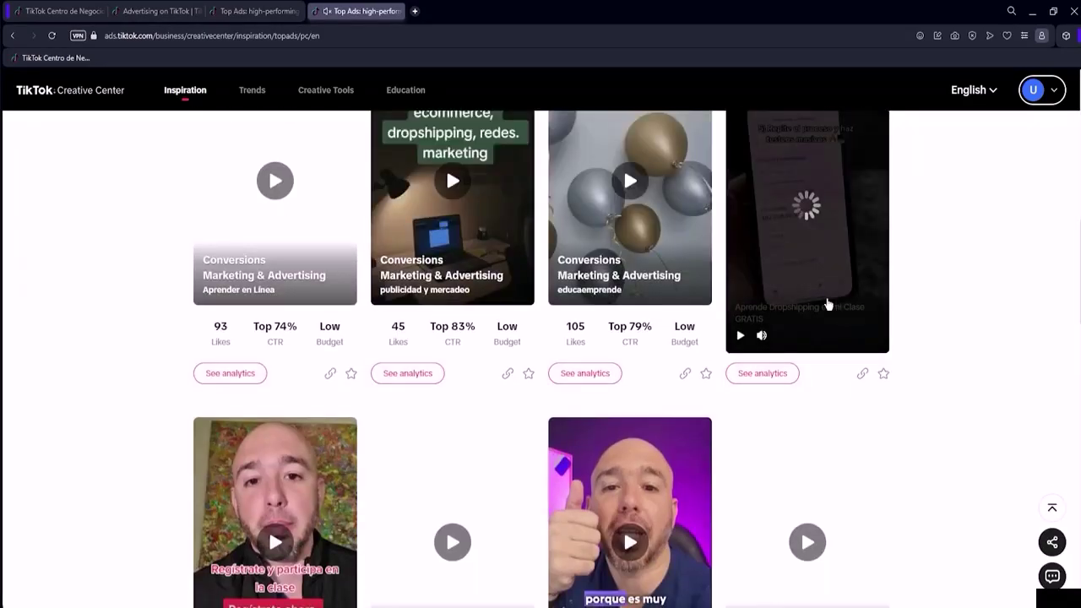
{"action": "scroll", "coordinate": [267, 261], "scroll_direction": "up", "scroll_amount": 12}
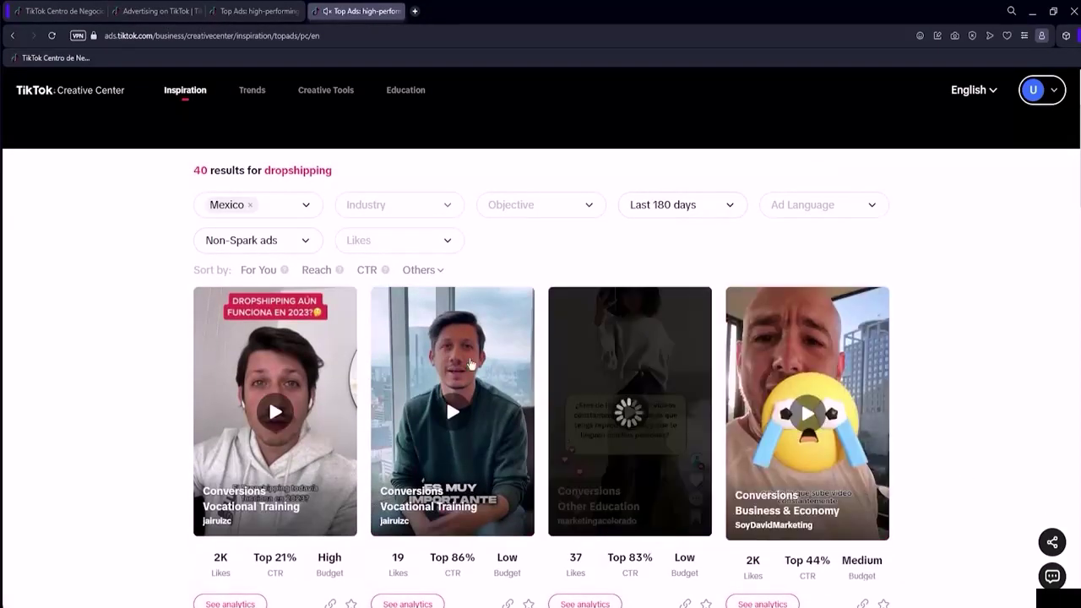
{"action": "scroll", "coordinate": [307, 435], "scroll_direction": "down", "scroll_amount": 10}
{"action": "scroll", "coordinate": [775, 406], "scroll_direction": "down", "scroll_amount": 5}
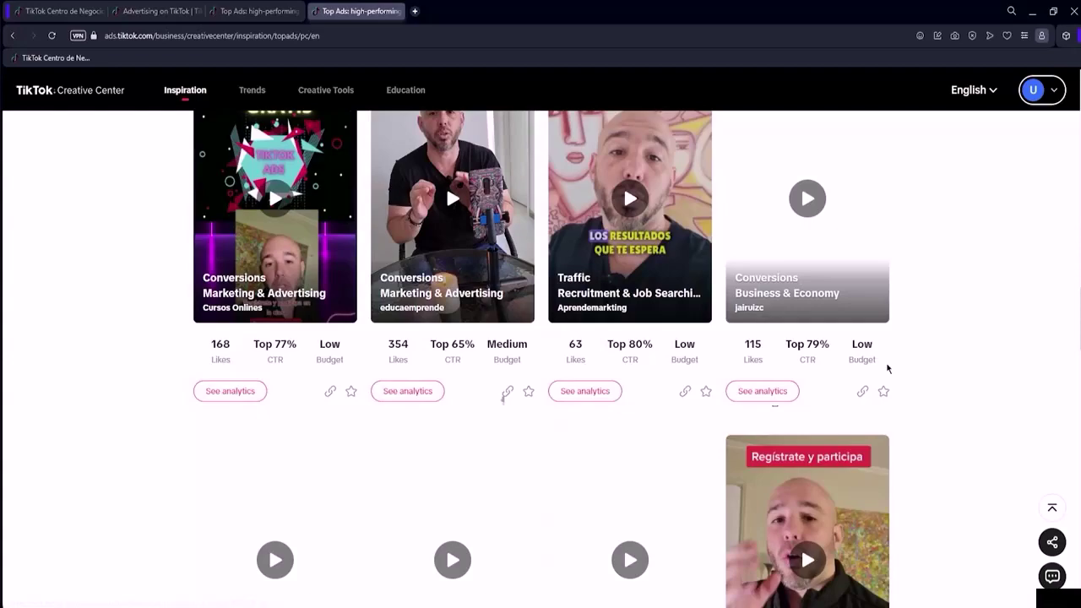
{"action": "scroll", "coordinate": [882, 364], "scroll_direction": "down", "scroll_amount": 8}
{"action": "scroll", "coordinate": [868, 355], "scroll_direction": "up", "scroll_amount": 5}
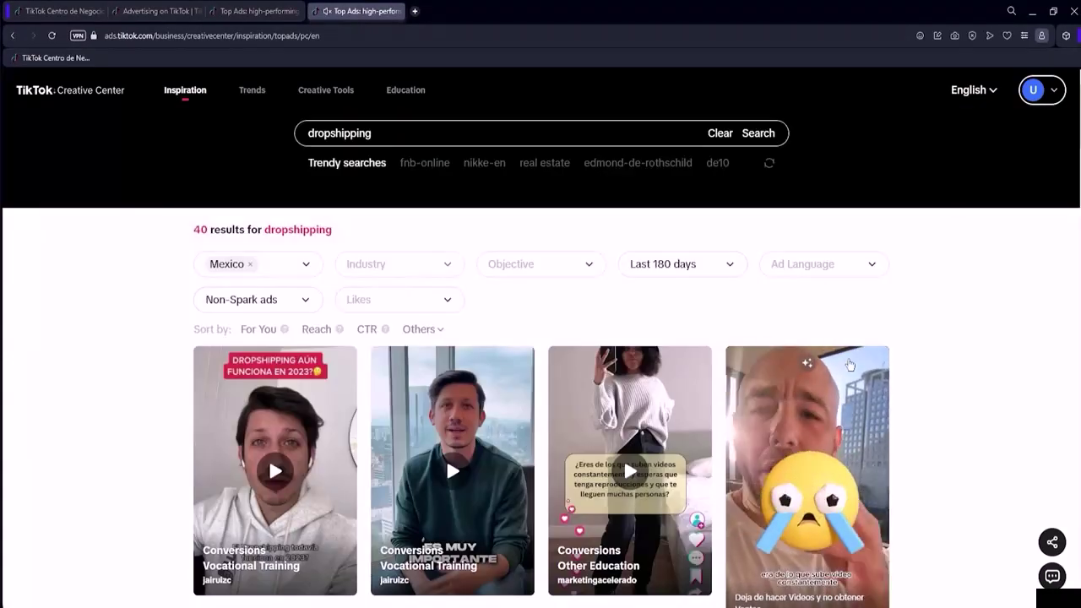
{"action": "scroll", "coordinate": [845, 355], "scroll_direction": "down", "scroll_amount": 2}
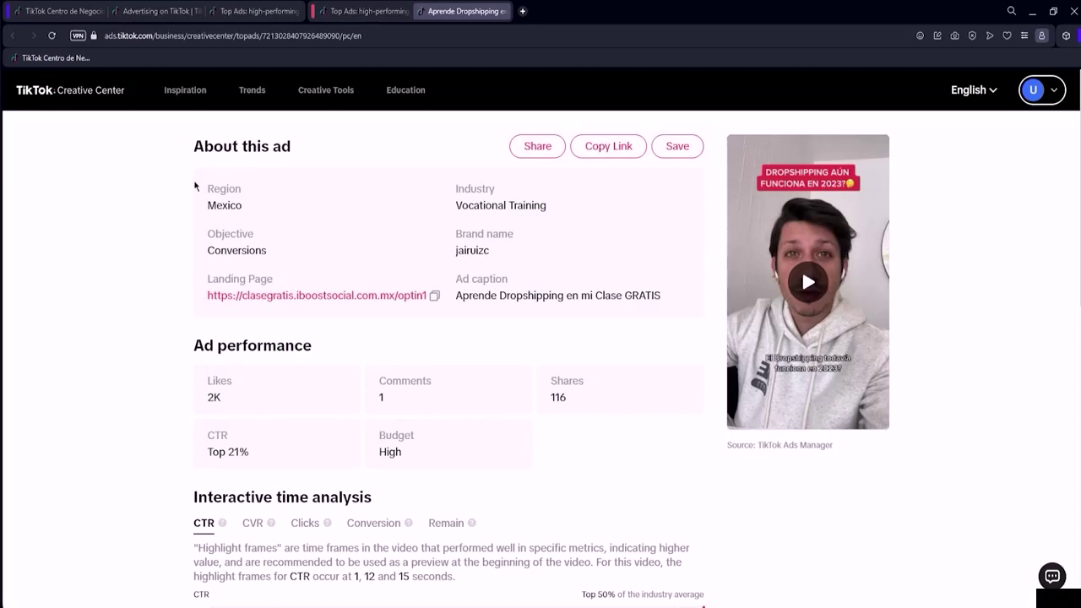
{"action": "left_click_drag", "start_coordinate": [207, 188], "coordinate": [246, 220]}
{"action": "left_click", "coordinate": [270, 166]}
Open the Landing Page link in a background tab and scroll down to the CTR chart
{"action": "middle_click", "coordinate": [282, 295]}
{"action": "scroll", "coordinate": [299, 287], "scroll_direction": "down", "scroll_amount": 2}
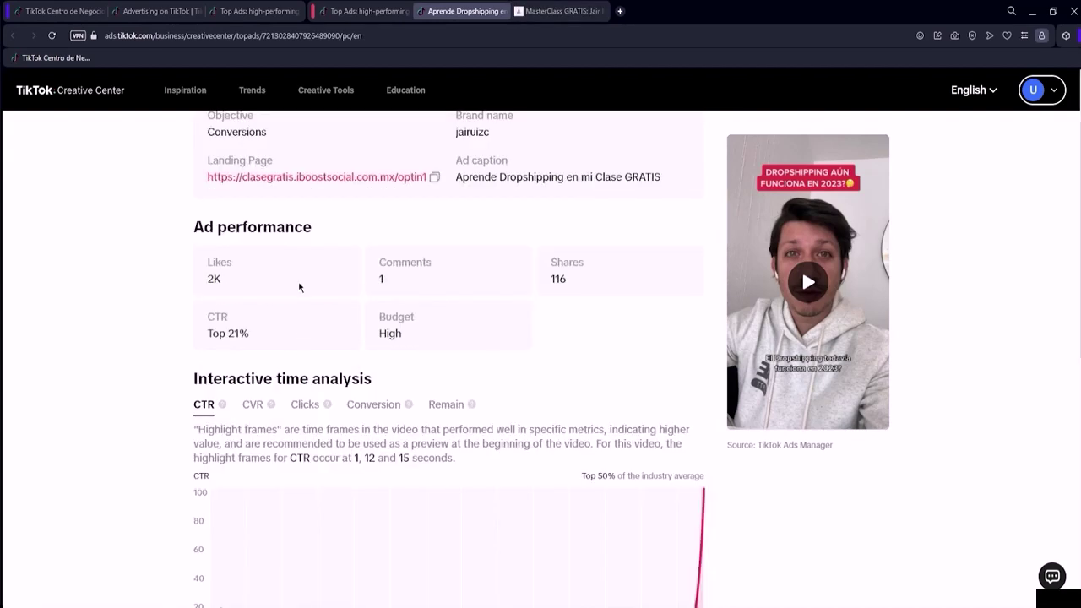
{"action": "scroll", "coordinate": [299, 287], "scroll_direction": "down", "scroll_amount": 3}
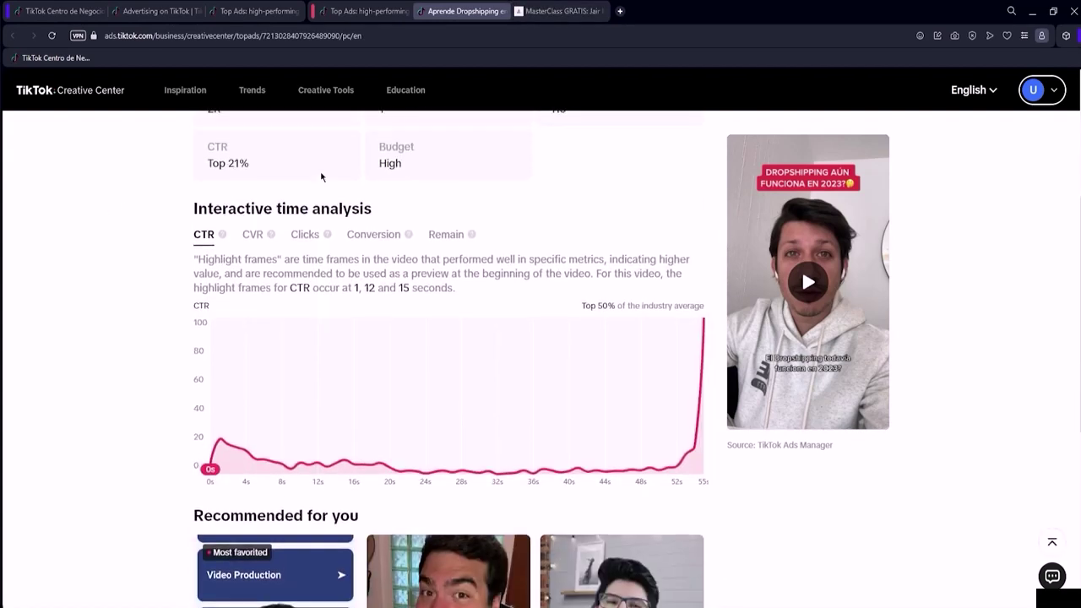
{"action": "scroll", "coordinate": [320, 177], "scroll_direction": "up", "scroll_amount": 2}
{"action": "scroll", "coordinate": [439, 177], "scroll_direction": "down", "scroll_amount": 3}
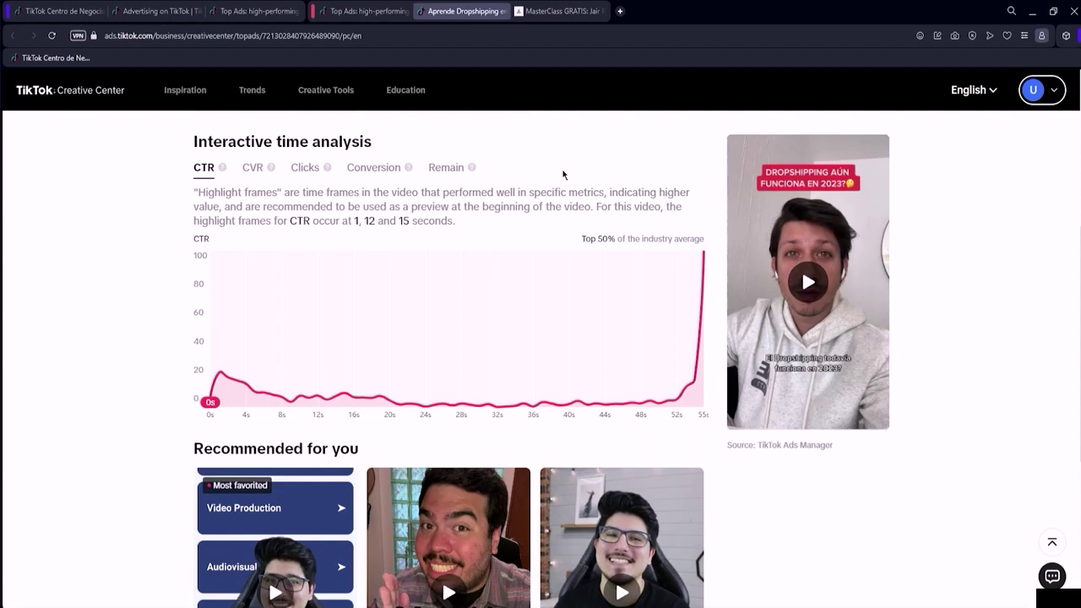
{"action": "scroll", "coordinate": [456, 197], "scroll_direction": "up", "scroll_amount": 1}
Select the Interactive time analysis heading, then clear the selection
{"action": "left_click_drag", "start_coordinate": [211, 202], "coordinate": [379, 203]}
{"action": "left_click", "coordinate": [316, 193]}
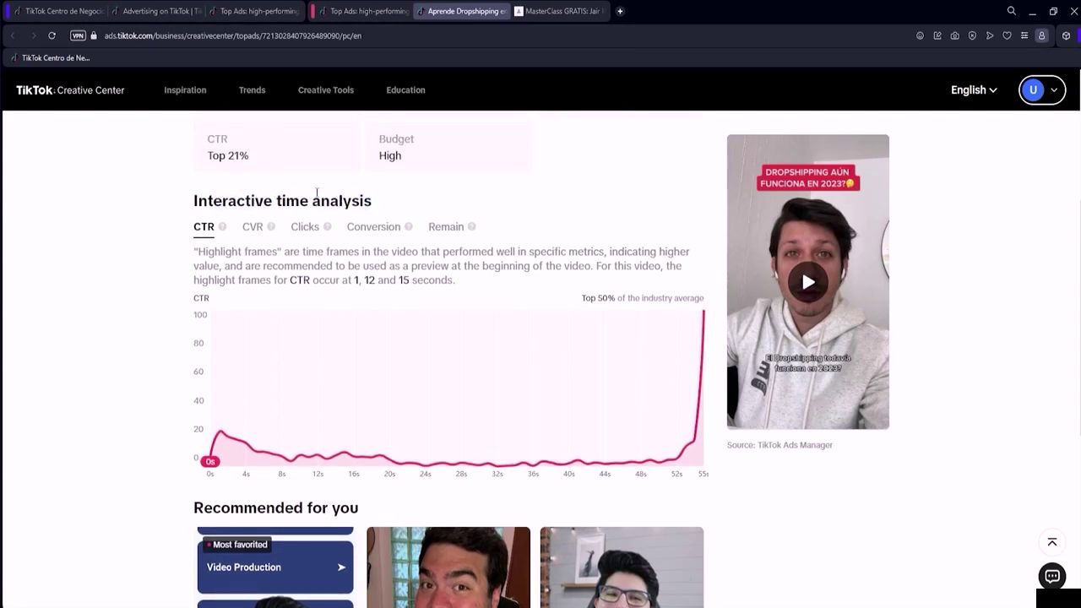
{"action": "triple_click", "coordinate": [317, 192]}
{"action": "triple_click", "coordinate": [315, 194]}
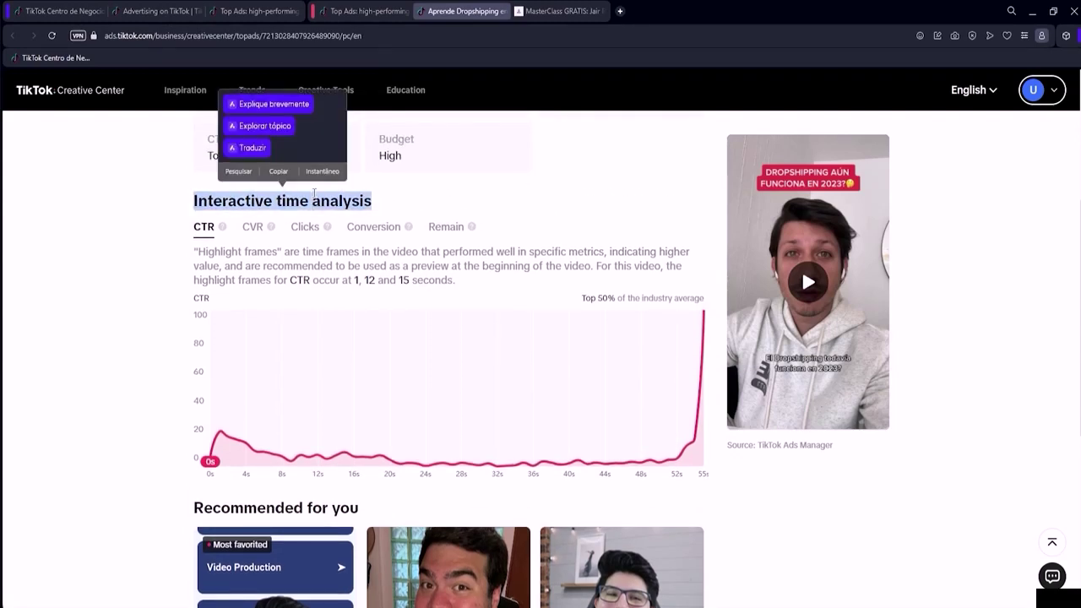
{"action": "left_click", "coordinate": [260, 204]}
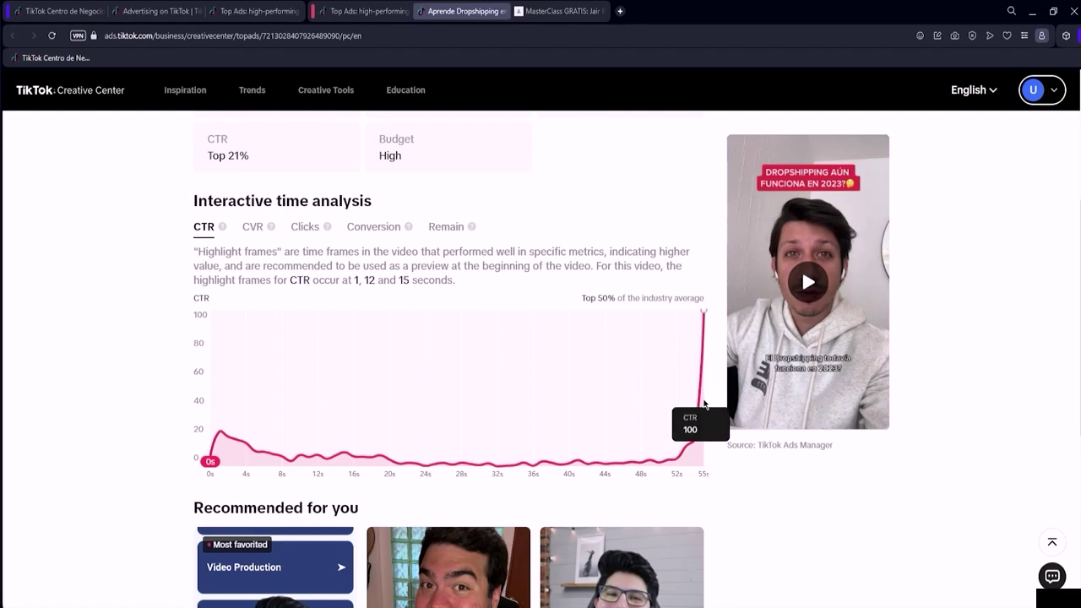
Show the ad's Conversion timeline chart, then scroll through the dropshipping Top Ads results again
{"action": "left_click", "coordinate": [374, 233]}
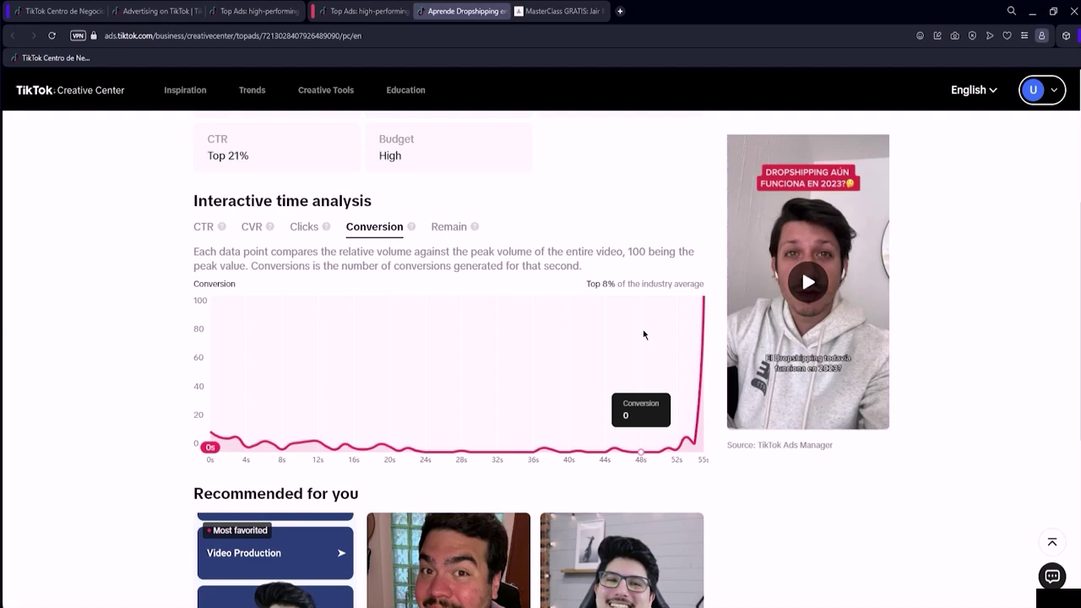
{"action": "left_click", "coordinate": [364, 12]}
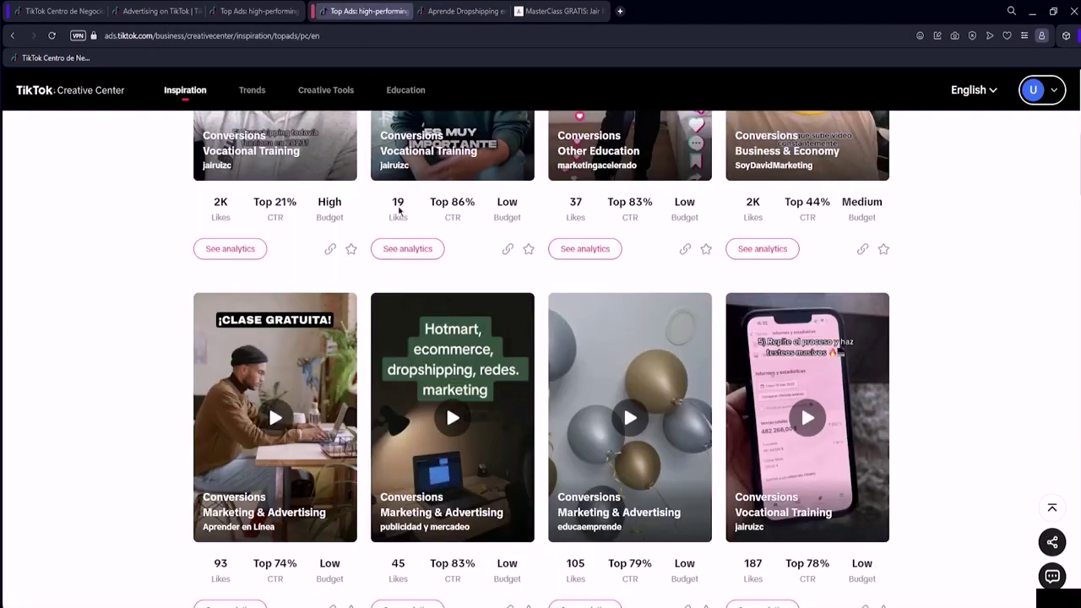
{"action": "scroll", "coordinate": [957, 332], "scroll_direction": "down", "scroll_amount": 3}
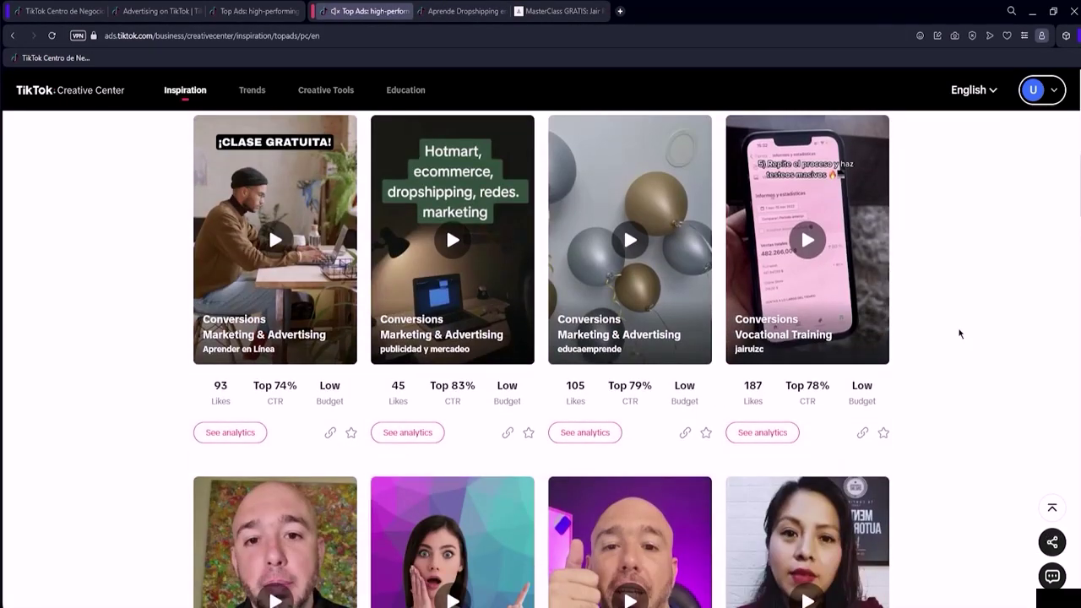